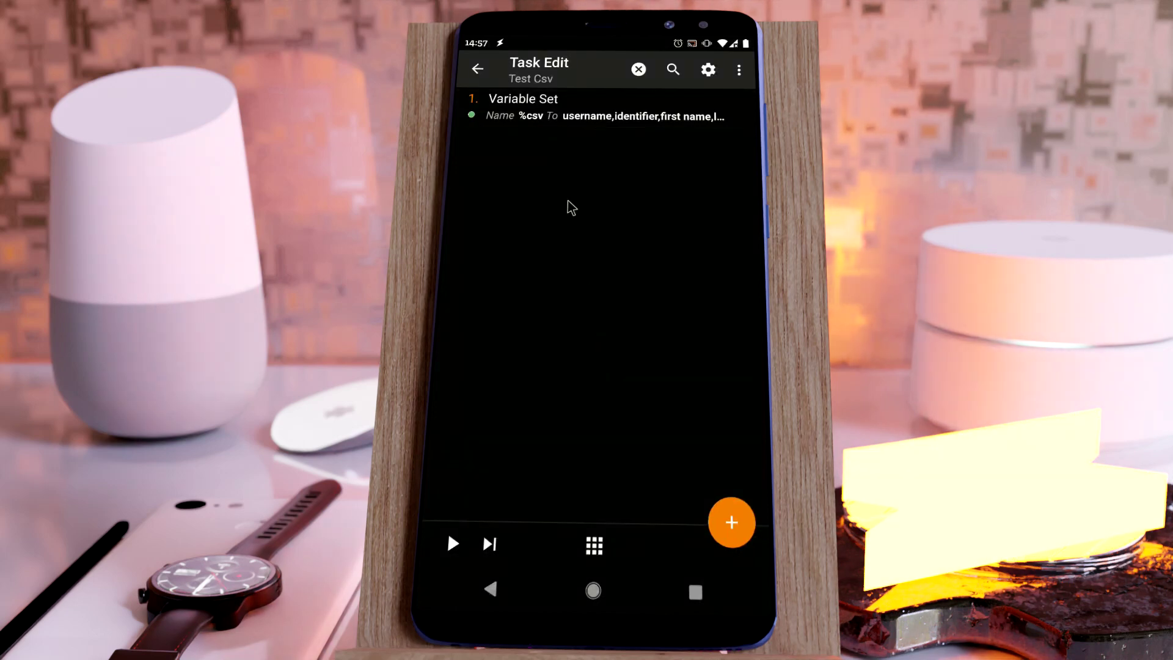
- Open the Variable Set step and examine the column names on the CSV header row
{"action": "left_click", "coordinate": [533, 112]}
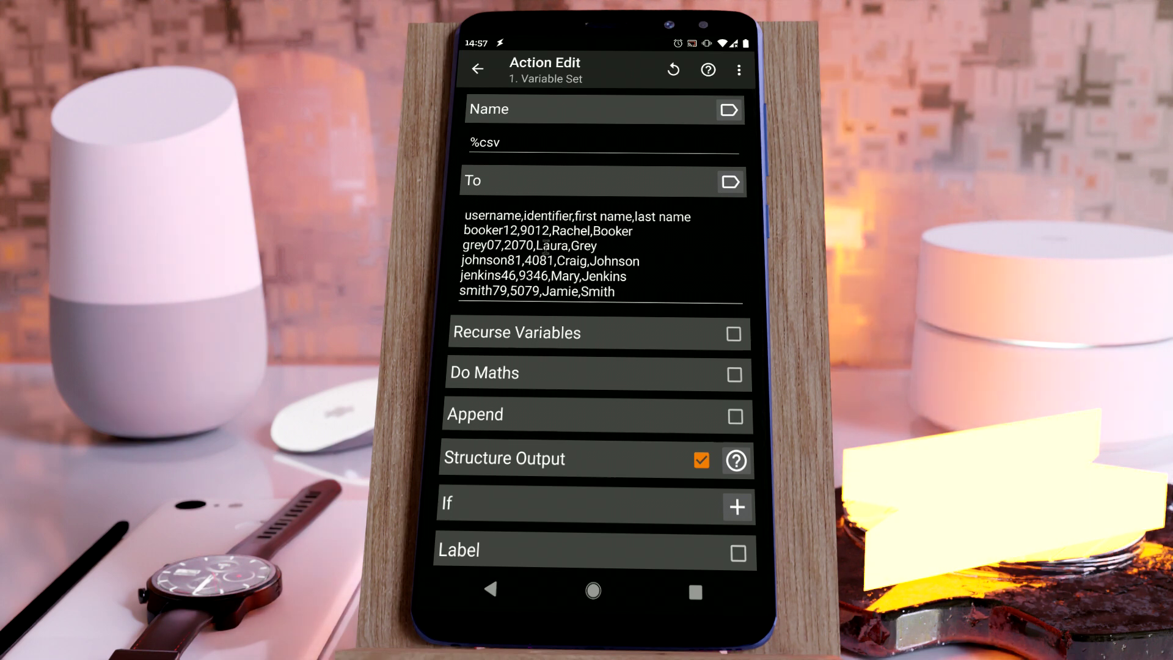
{"action": "left_click_drag", "start_coordinate": [623, 291], "coordinate": [693, 218]}
{"action": "left_click", "coordinate": [466, 215]}
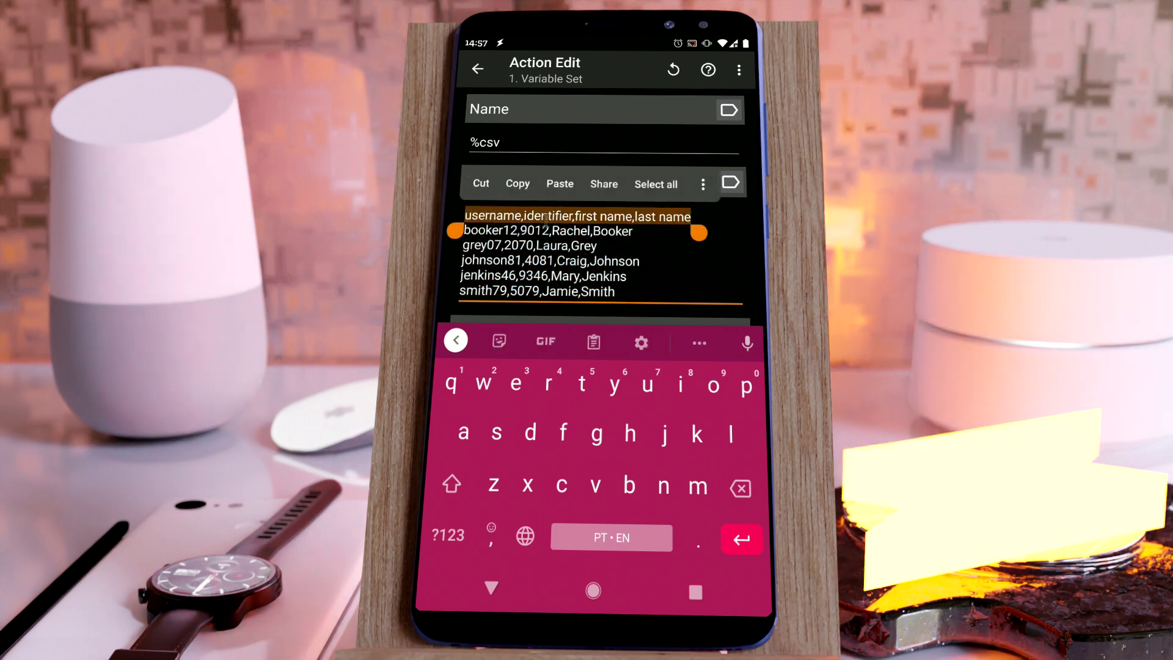
{"action": "left_click", "coordinate": [504, 214]}
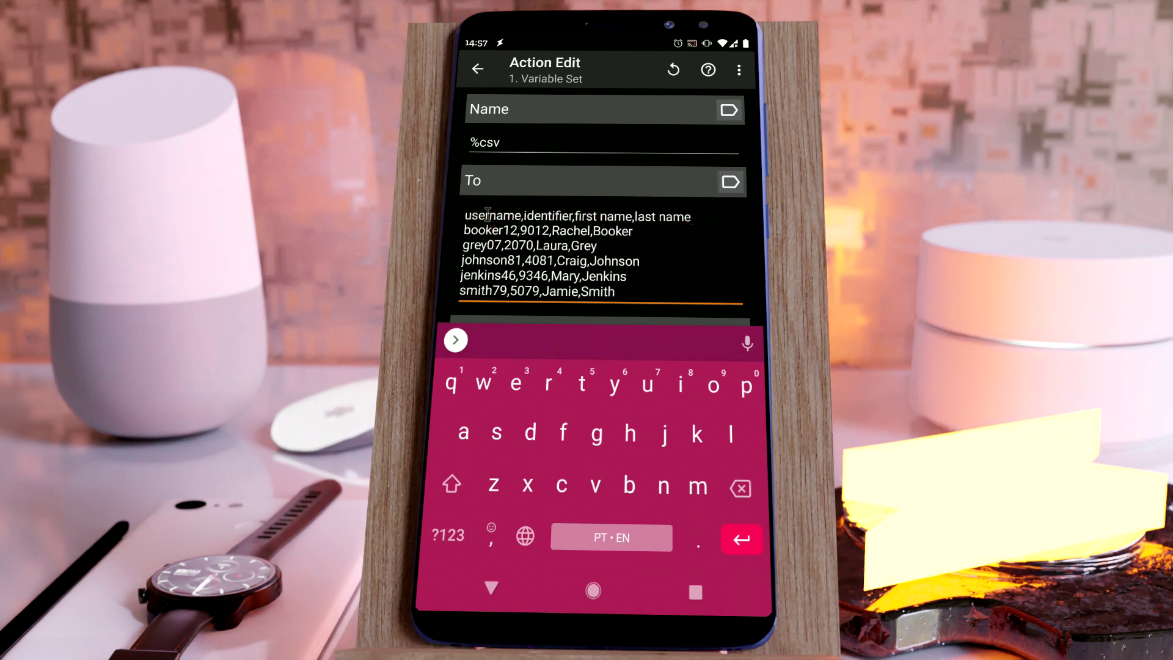
{"action": "double_click", "coordinate": [479, 215]}
{"action": "left_click", "coordinate": [491, 231]}
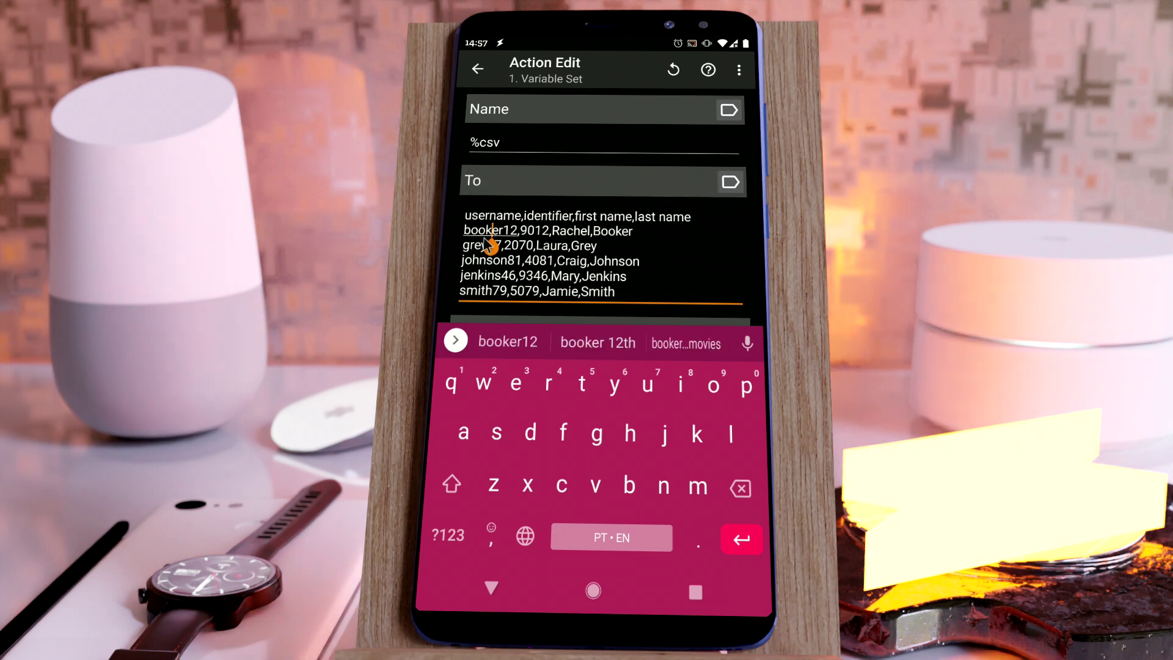
{"action": "double_click", "coordinate": [540, 216]}
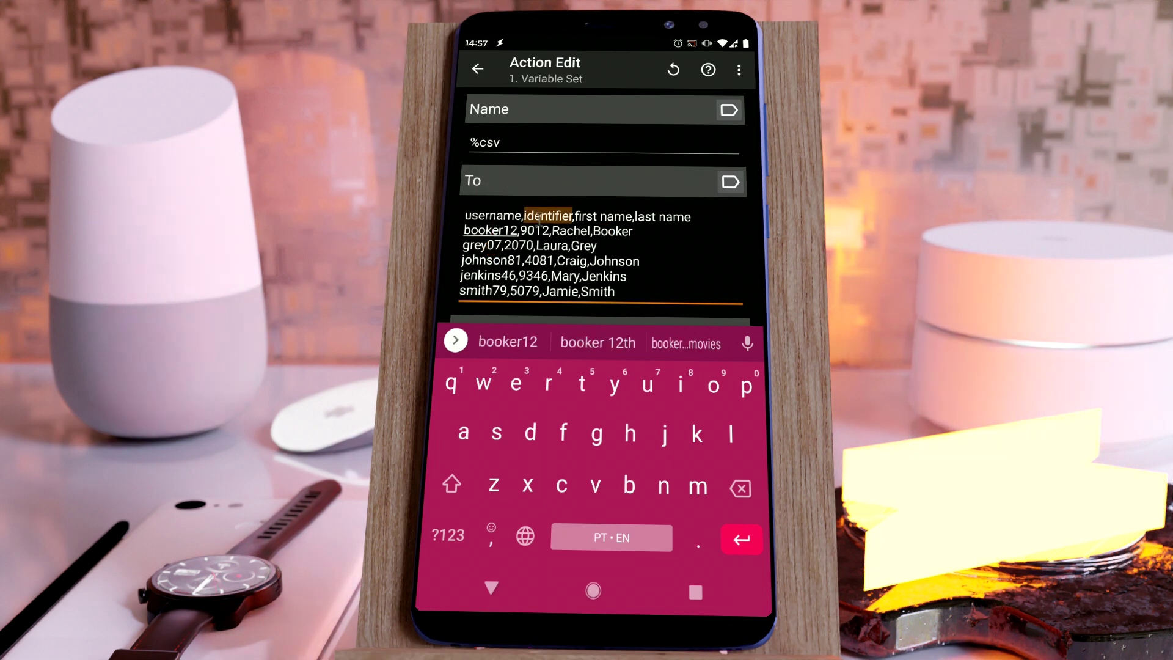
{"action": "left_click", "coordinate": [527, 246]}
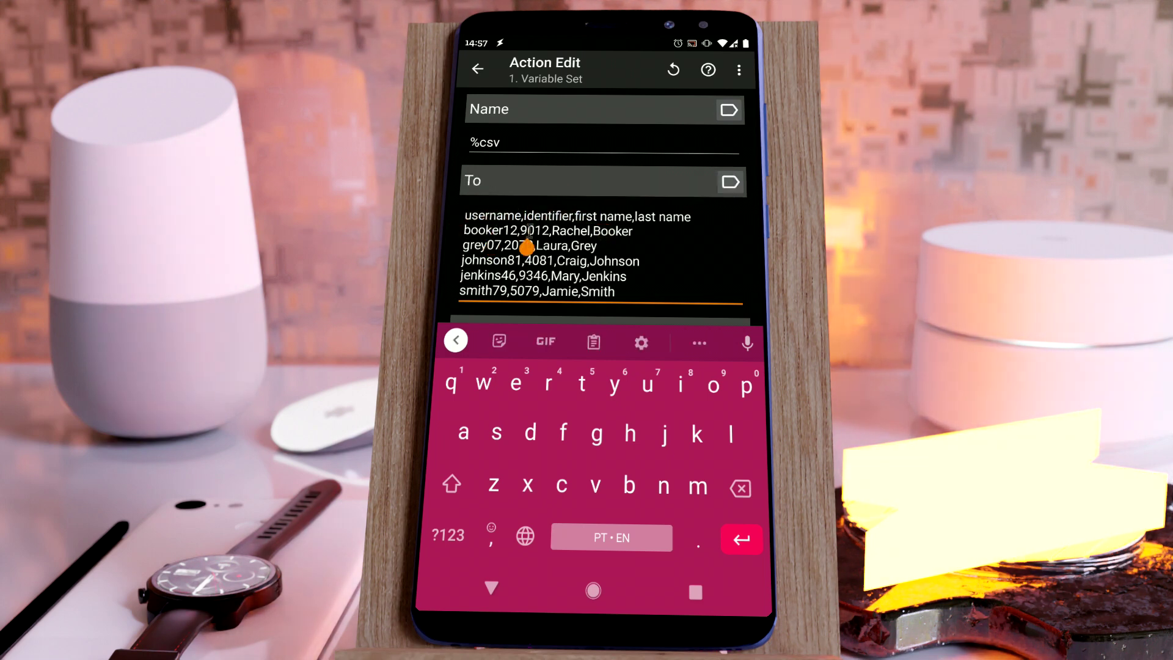
- Inspect the last name heading and the first data row (9012, Rachel, booker12) in the CSV
{"action": "left_click_drag", "start_coordinate": [573, 217], "coordinate": [691, 217]}
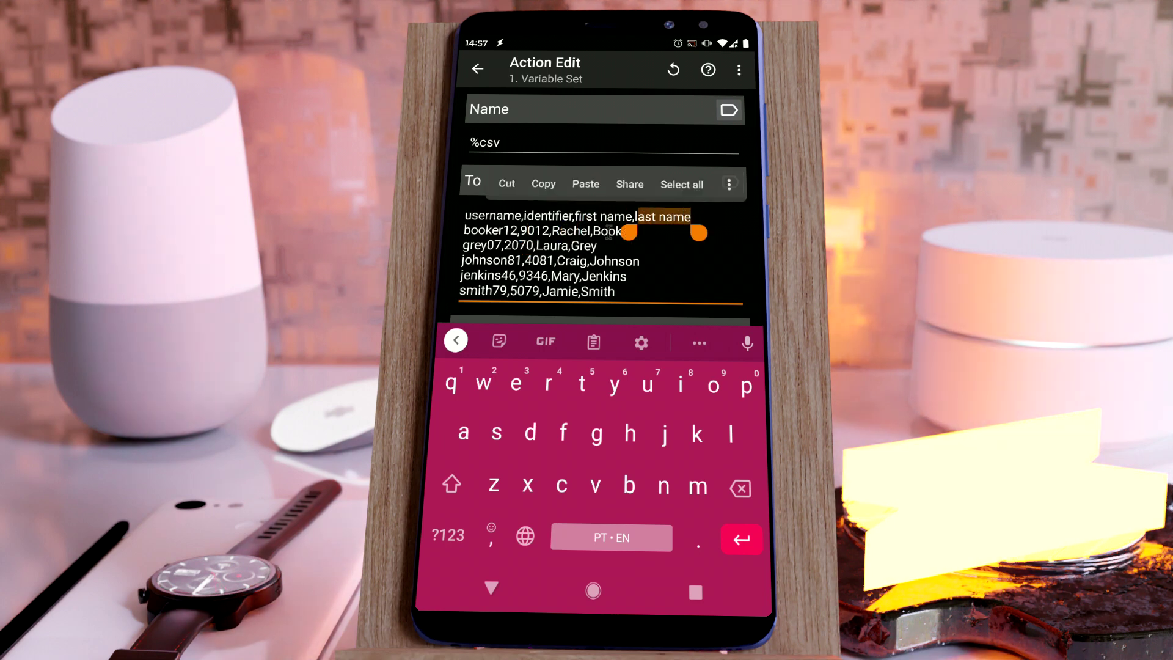
{"action": "left_click", "coordinate": [511, 231]}
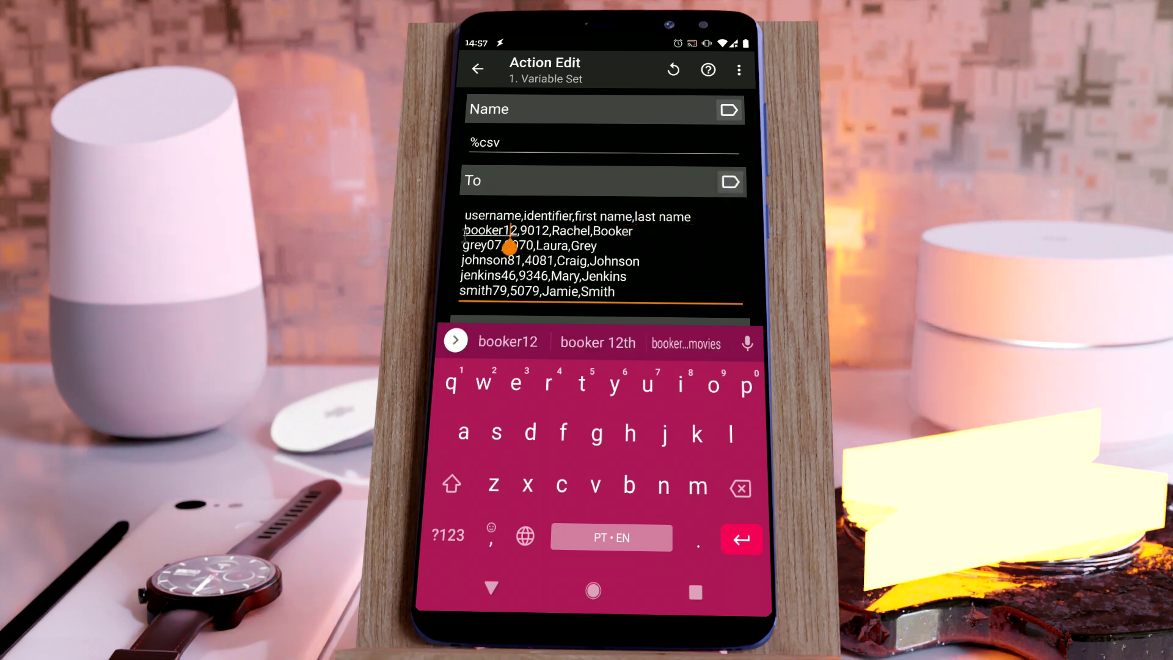
{"action": "double_click", "coordinate": [509, 245]}
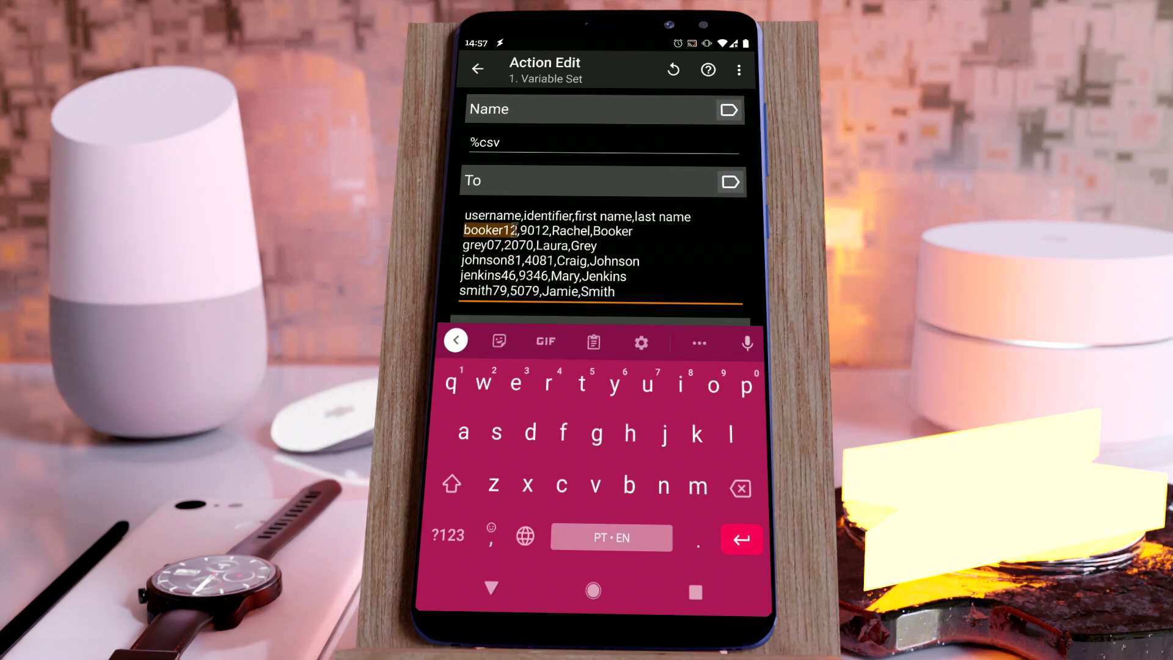
{"action": "triple_click", "coordinate": [524, 229]}
{"action": "left_click", "coordinate": [524, 230]}
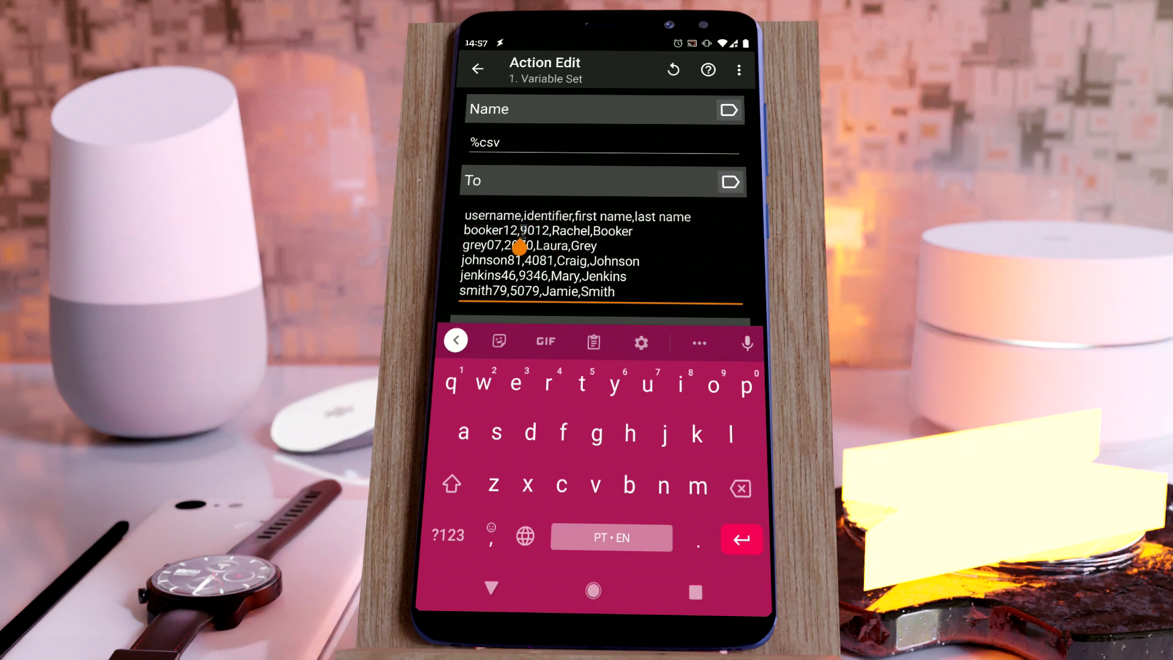
{"action": "left_click", "coordinate": [552, 231]}
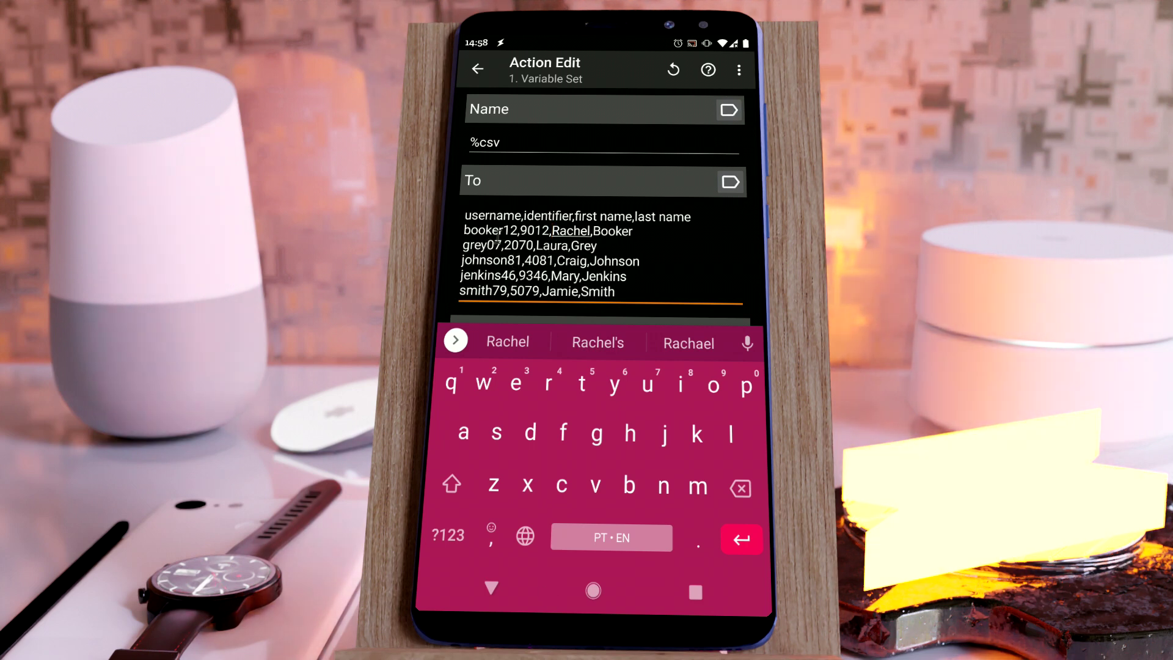
{"action": "left_click", "coordinate": [492, 595]}
- Add a Flash action with text %csv.username and run the task, which flashes booker12
{"action": "left_click", "coordinate": [492, 595]}
{"action": "left_click", "coordinate": [729, 516]}
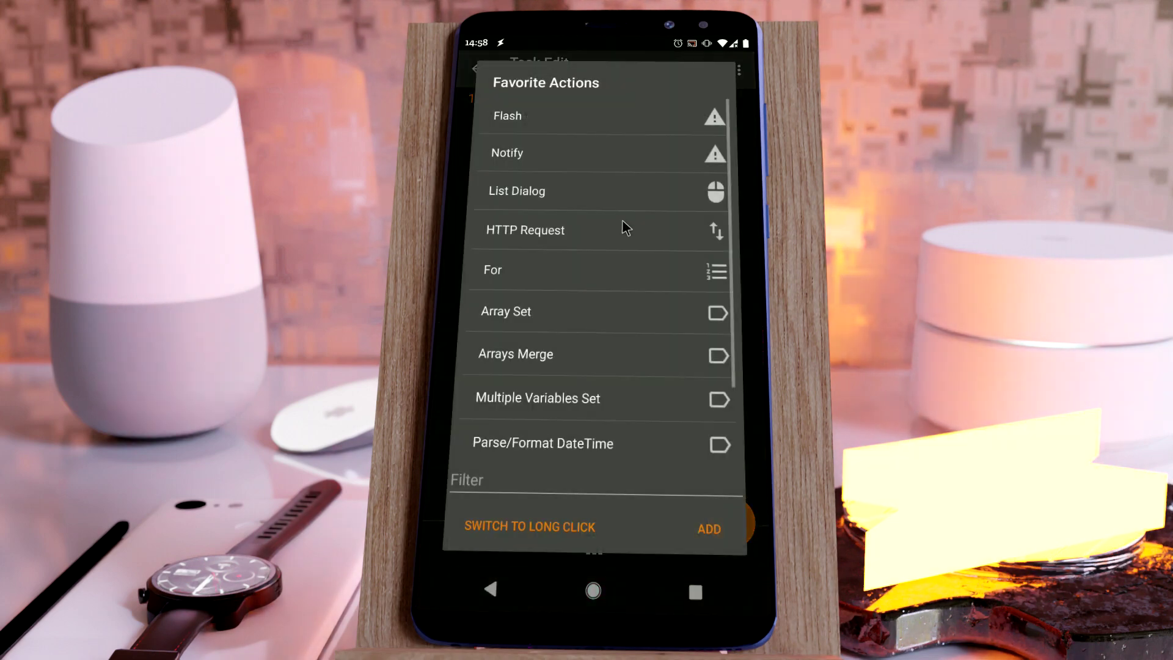
{"action": "left_click", "coordinate": [572, 125]}
{"action": "left_click", "coordinate": [719, 122]}
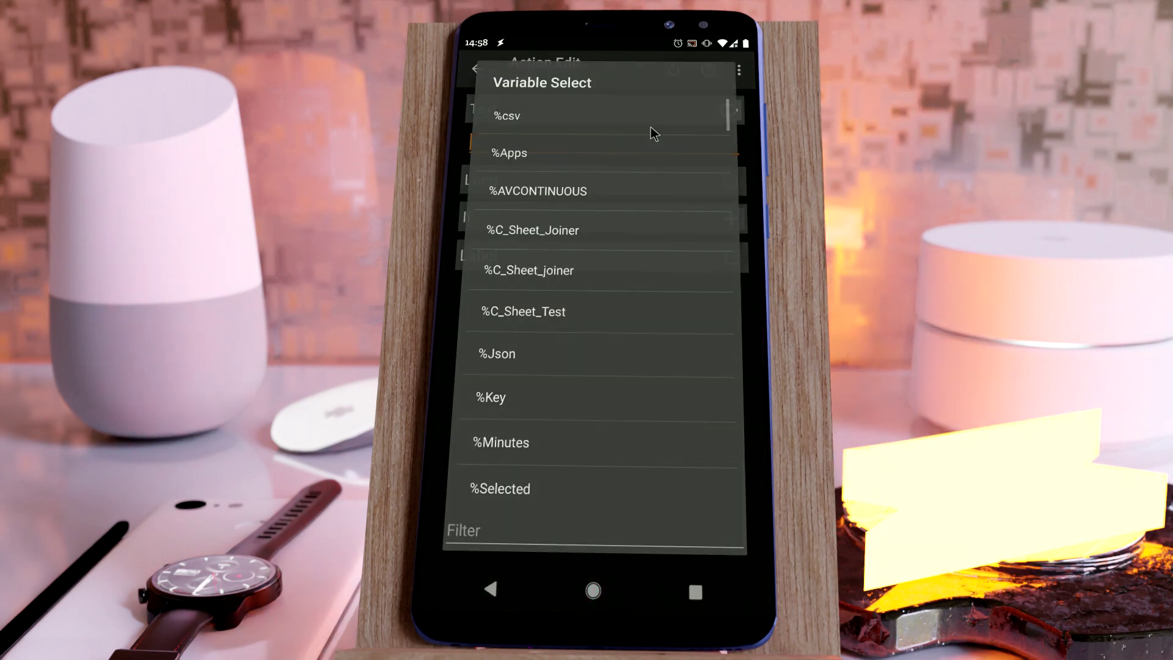
{"action": "left_click", "coordinate": [526, 120]}
{"action": "left_click", "coordinate": [544, 140]}
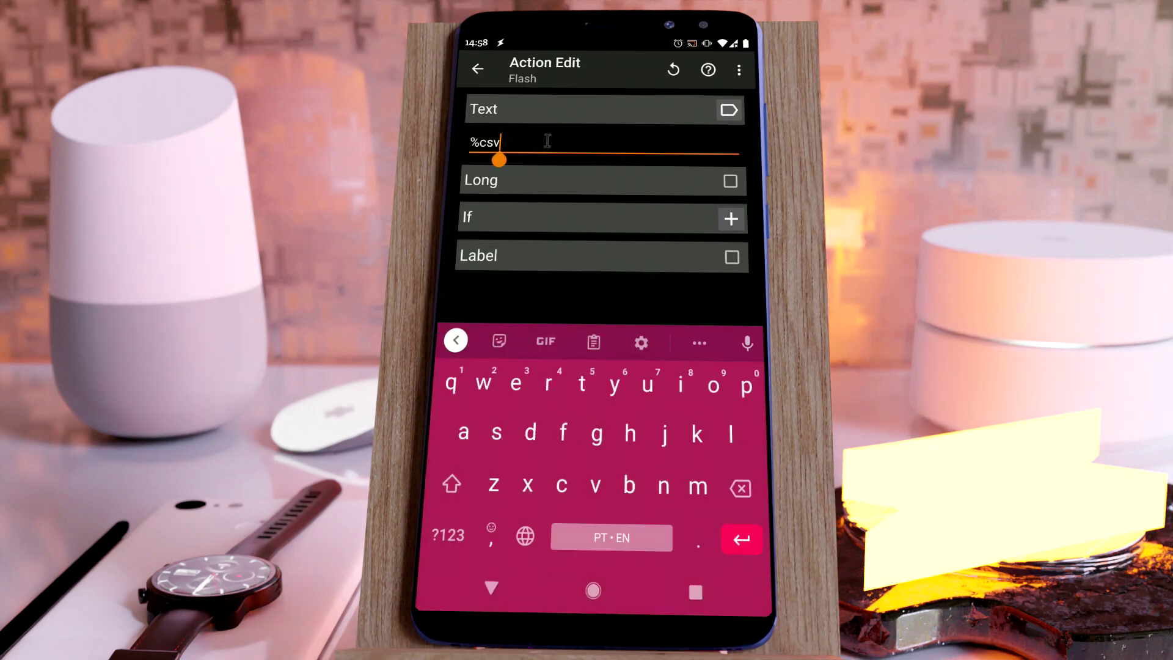
{"action": "type", "text": ".username"}
{"action": "key", "text": "Escape"}
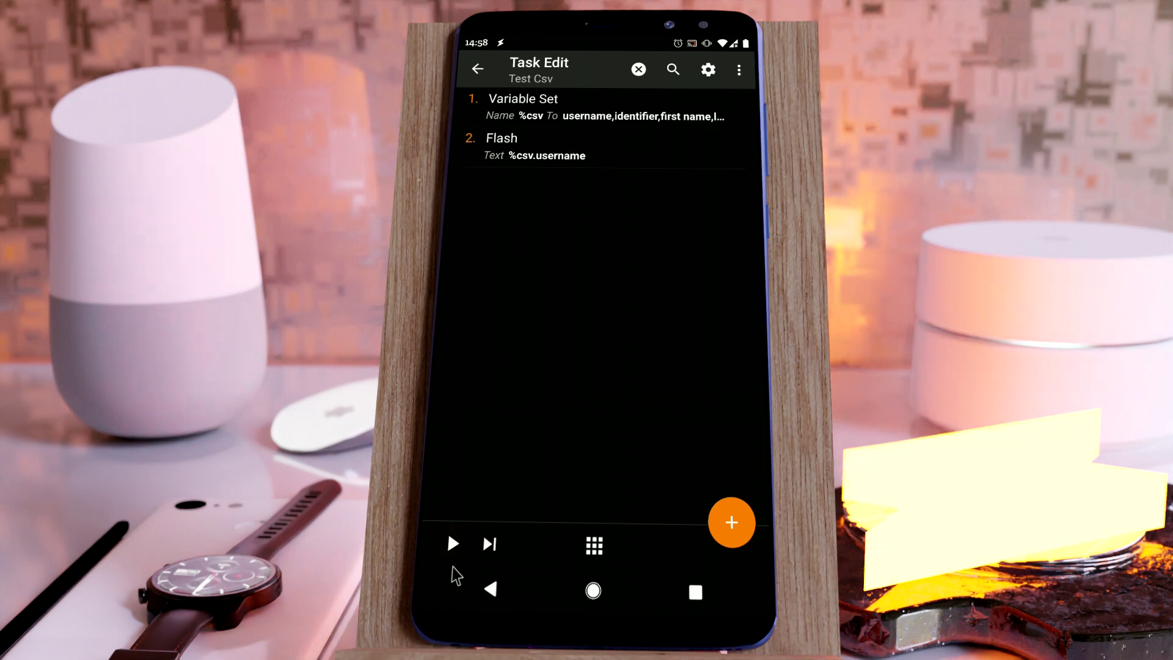
{"action": "left_click", "coordinate": [452, 544]}
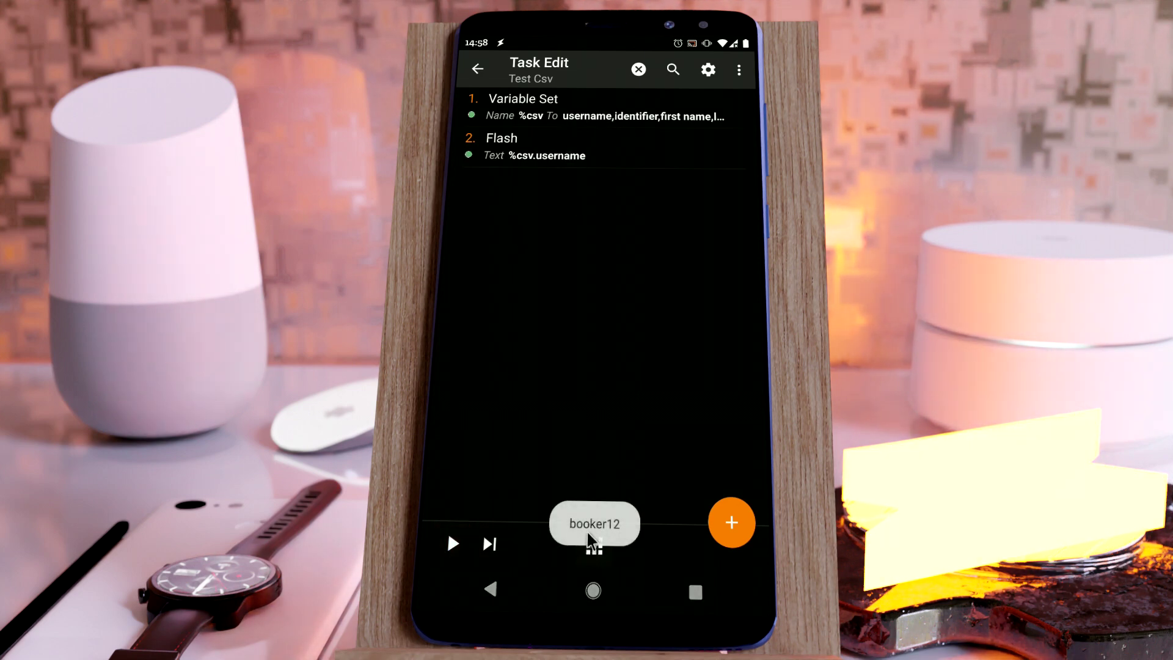
- Change the Flash text to %csv.username() and rerun the task to flash all five usernames
{"action": "left_click", "coordinate": [524, 160]}
{"action": "left_click", "coordinate": [585, 142]}
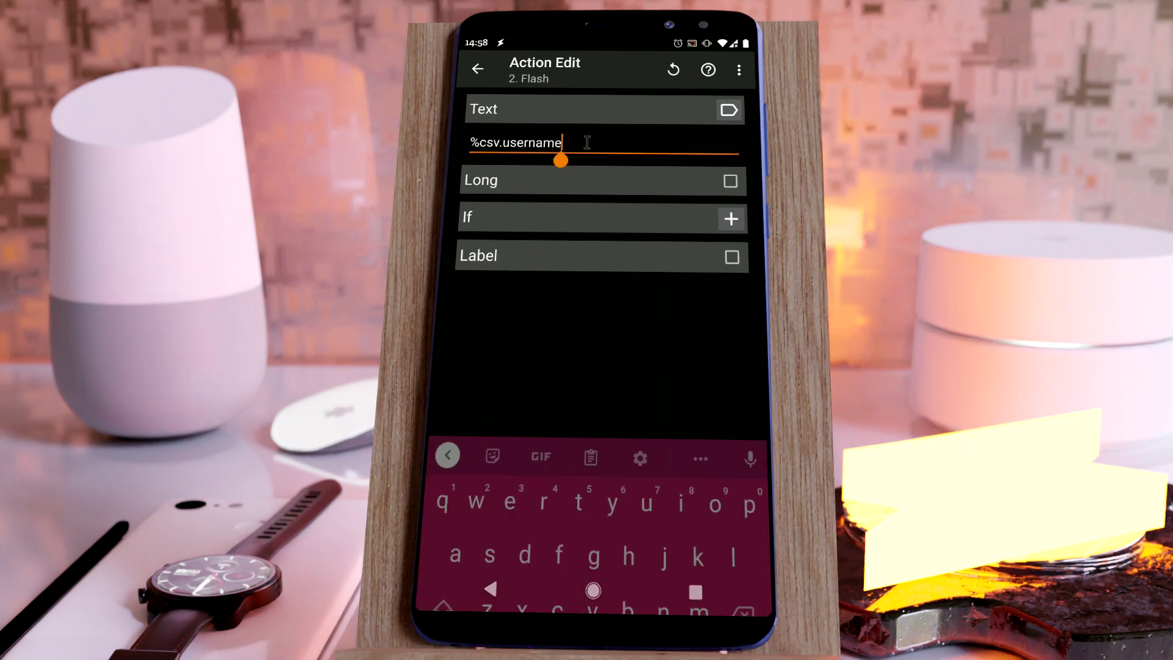
{"action": "type", "text": "()"}
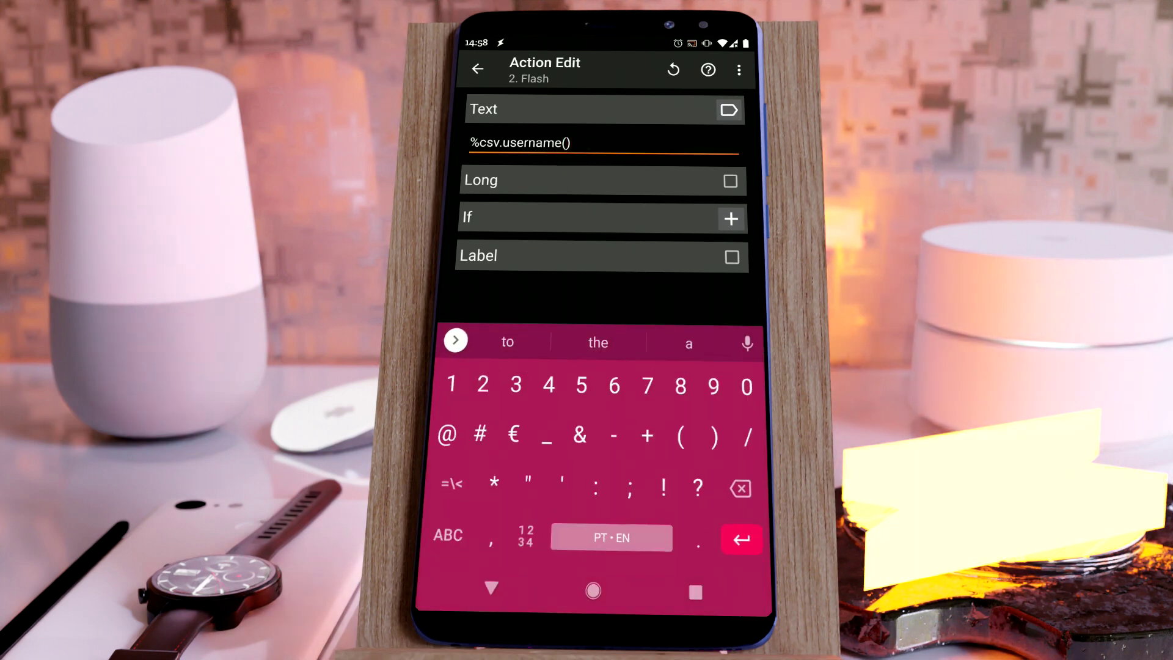
{"action": "left_click", "coordinate": [495, 590]}
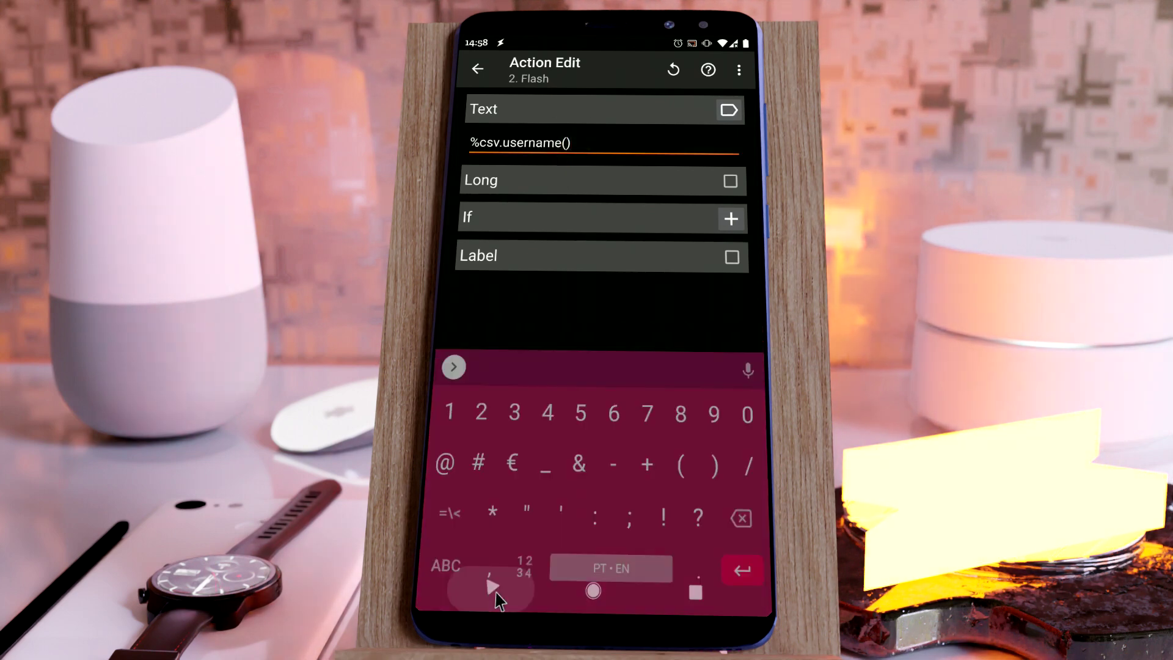
{"action": "left_click", "coordinate": [495, 590]}
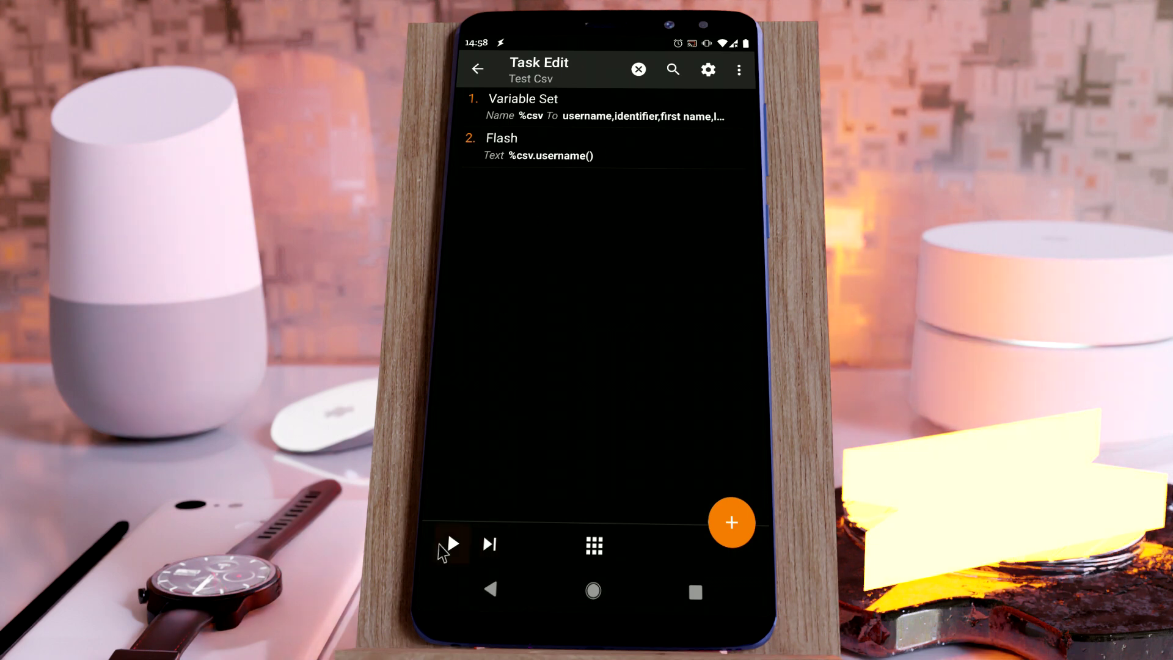
{"action": "left_click", "coordinate": [452, 543]}
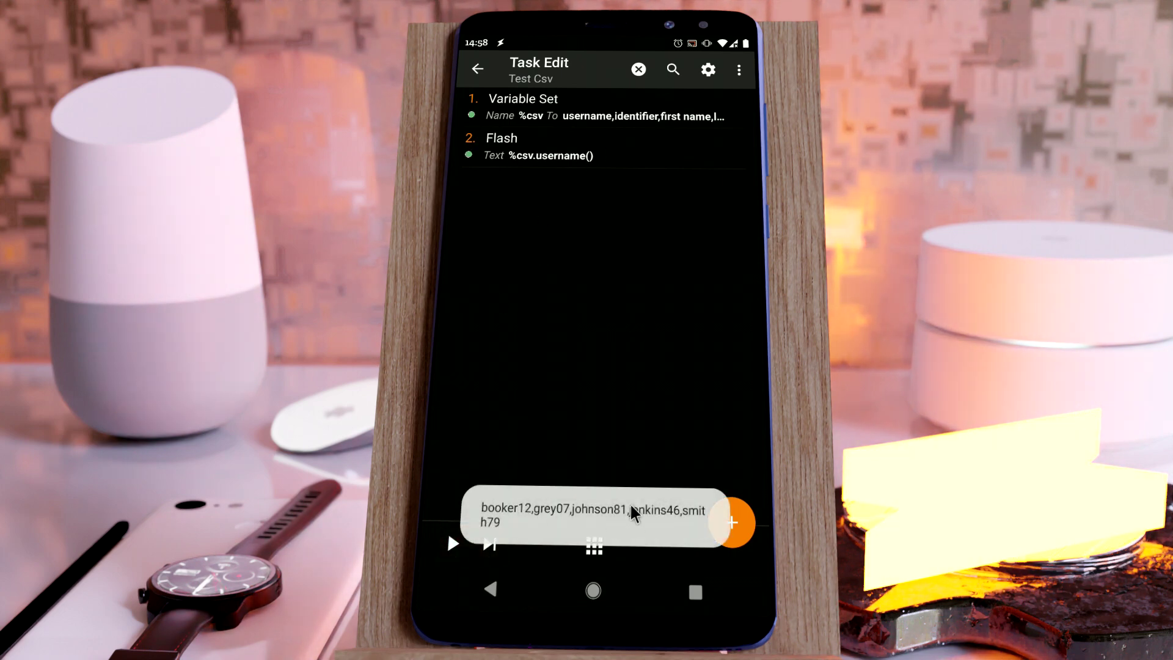
- Reopen the Variable Set step to look over the CSV text again
{"action": "left_click", "coordinate": [580, 125]}
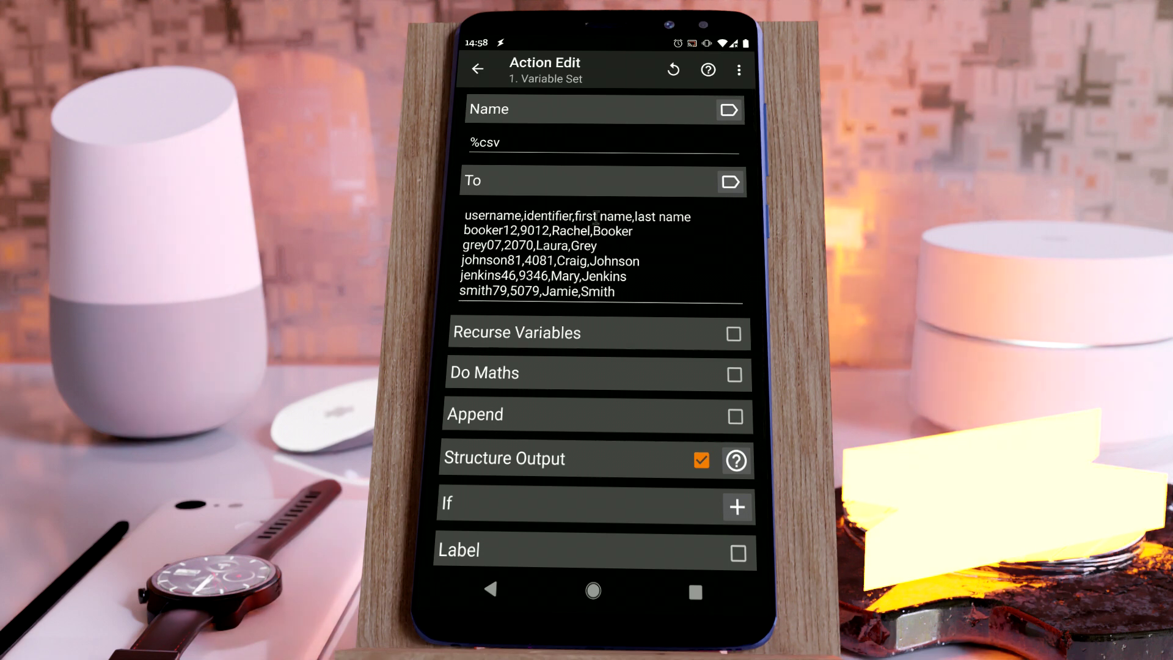
{"action": "left_click", "coordinate": [596, 215]}
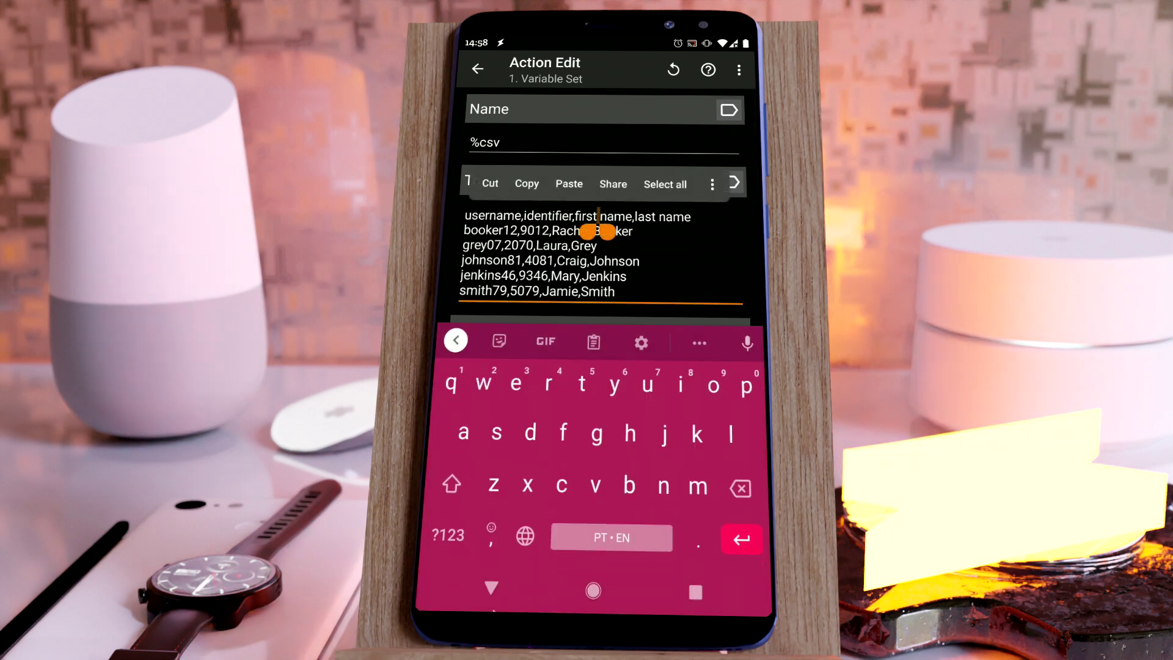
{"action": "left_click", "coordinate": [491, 588]}
{"action": "left_click", "coordinate": [491, 588]}
- In the Flash text, replace '.username' with '[first name'
{"action": "left_click", "coordinate": [550, 156]}
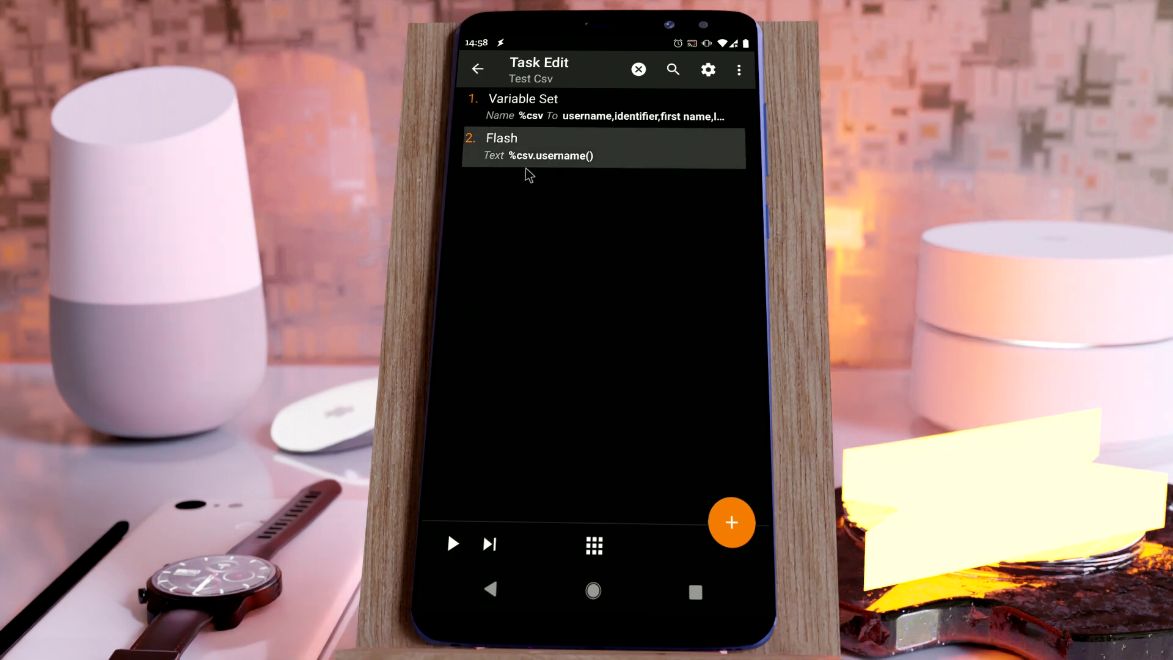
{"action": "double_click", "coordinate": [498, 152]}
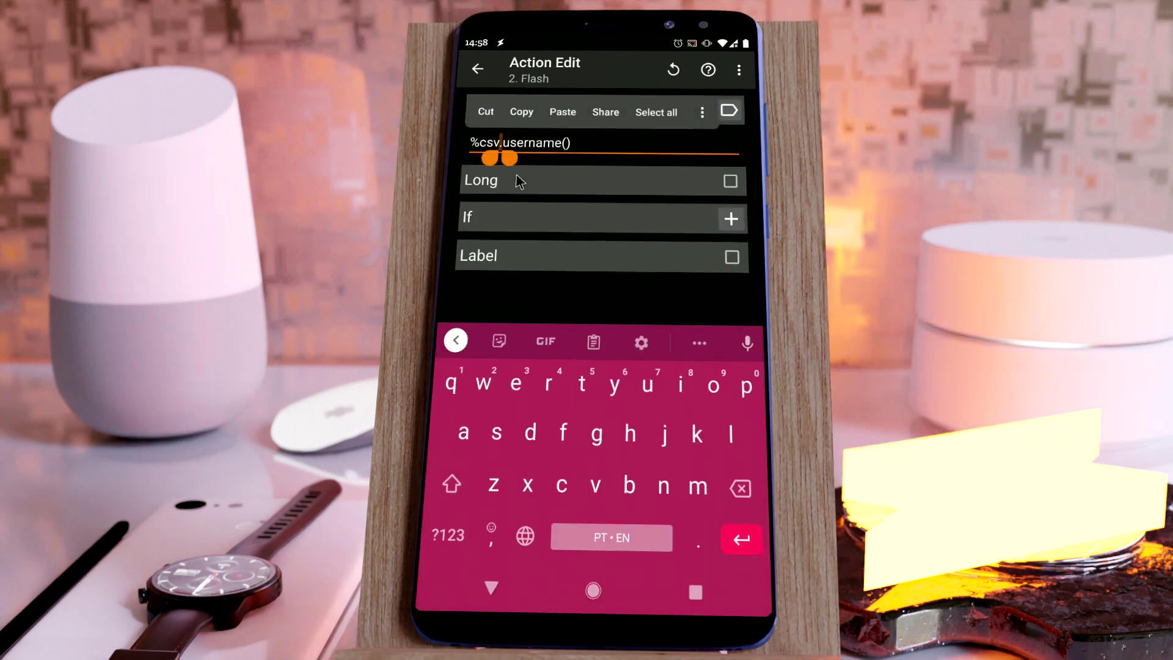
{"action": "left_click", "coordinate": [452, 537]}
{"action": "left_click", "coordinate": [452, 484]}
{"action": "type", "text": "|"}
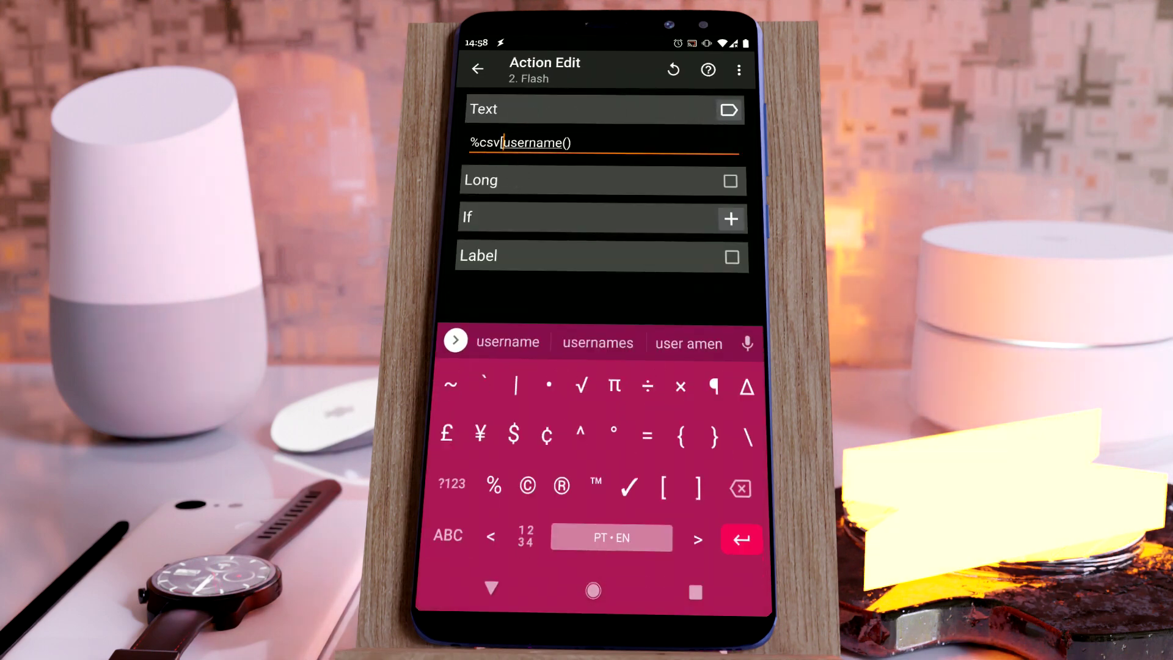
{"action": "key", "text": "BackSpace"}
{"action": "key", "text": "BackSpace"}
{"action": "key", "text": "BackSpace"}
{"action": "key", "text": "BackSpace"}
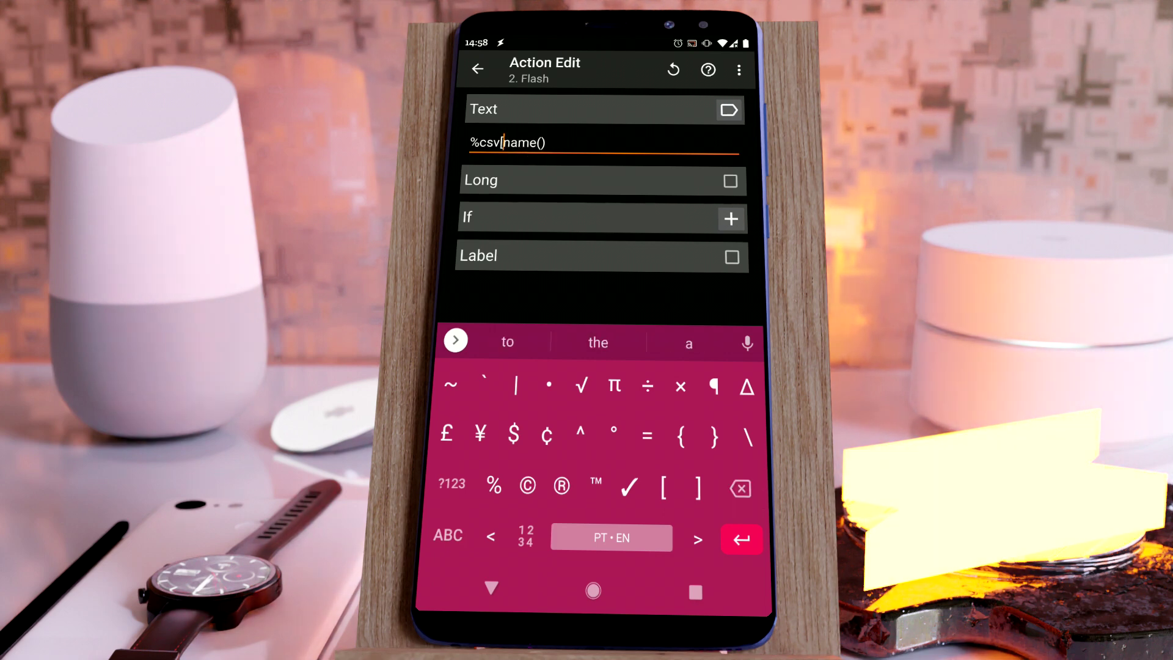
{"action": "left_click", "coordinate": [448, 535]}
{"action": "type", "text": "fies"}
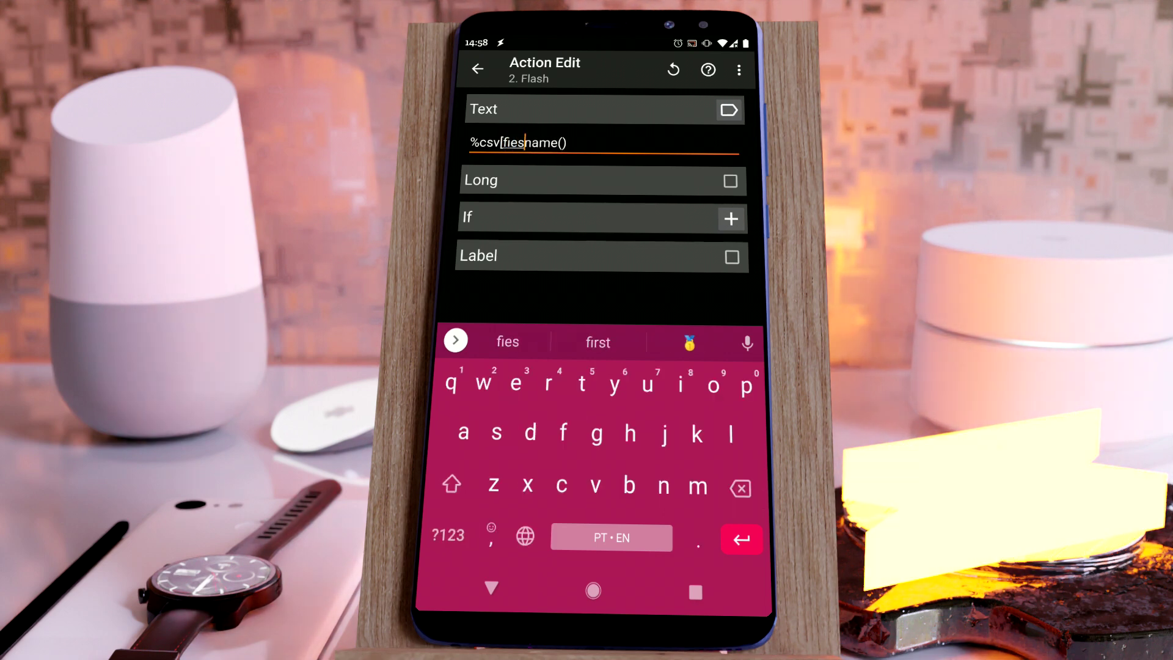
{"action": "left_click", "coordinate": [598, 342]}
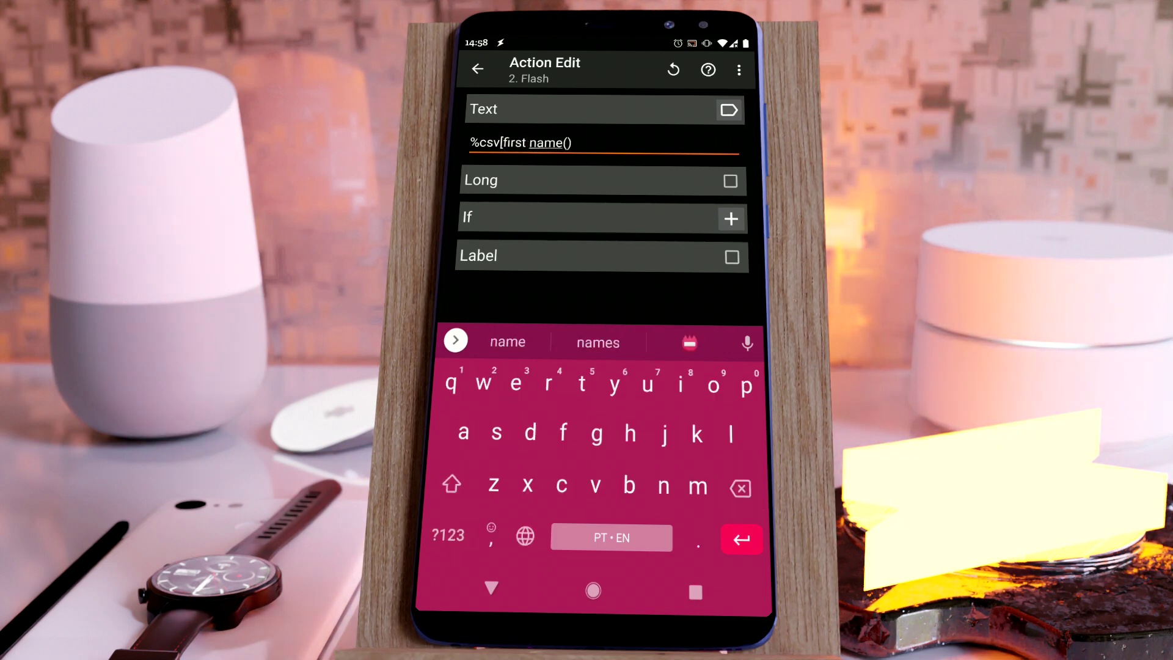
- Close the bracket to make %csv[first name]() and run the task to flash the first names
{"action": "left_click", "coordinate": [451, 484]}
{"action": "left_click", "coordinate": [447, 536]}
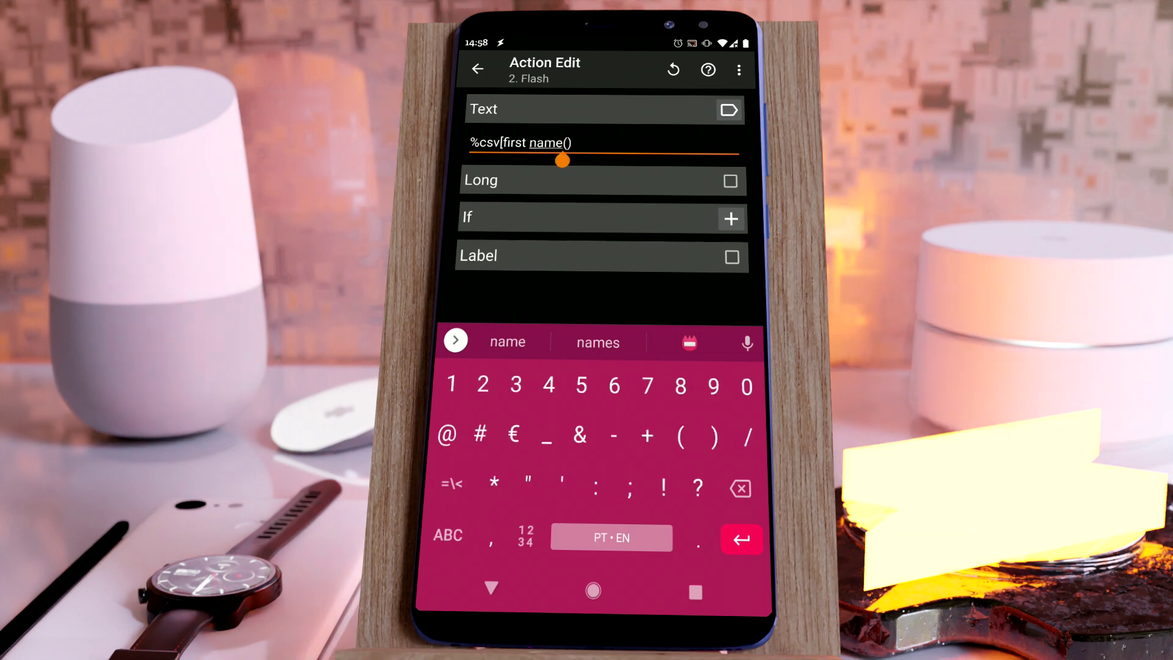
{"action": "left_click", "coordinate": [451, 484]}
{"action": "left_click", "coordinate": [694, 513]}
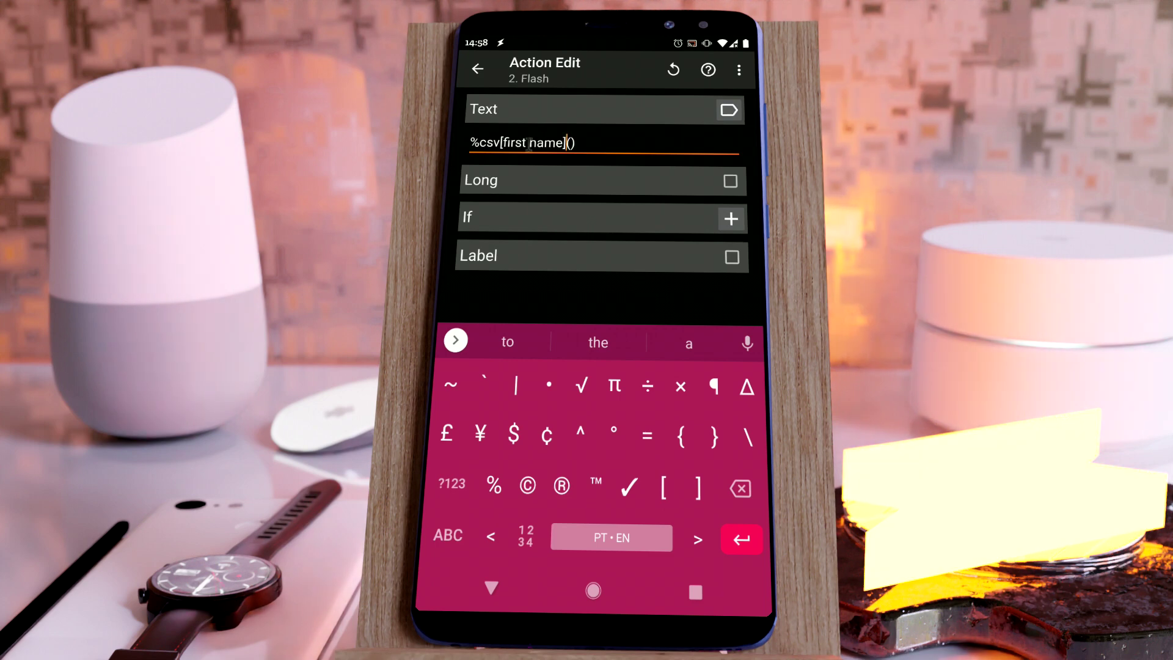
{"action": "left_click", "coordinate": [491, 588]}
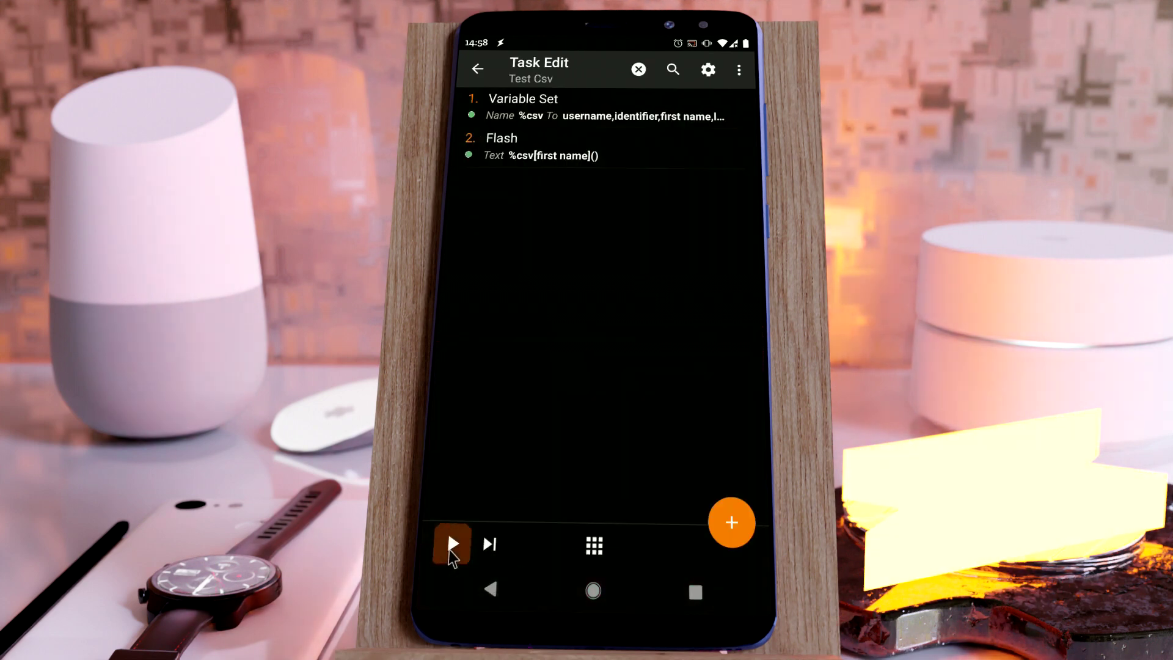
{"action": "left_click", "coordinate": [451, 545]}
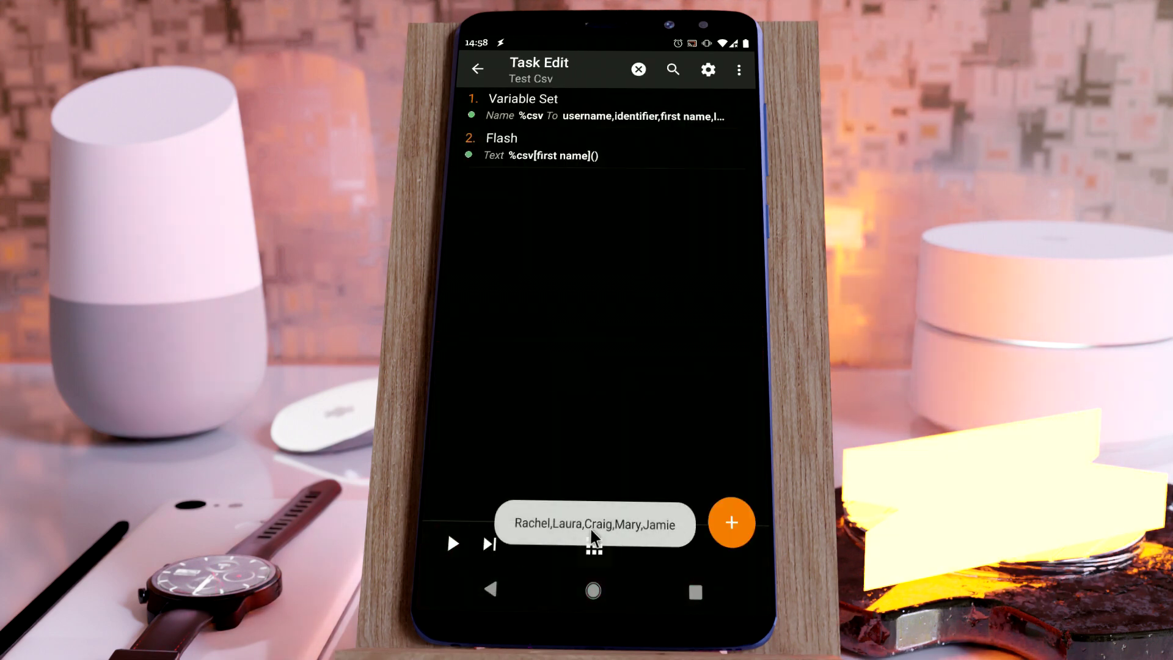
{"action": "left_click", "coordinate": [563, 120]}
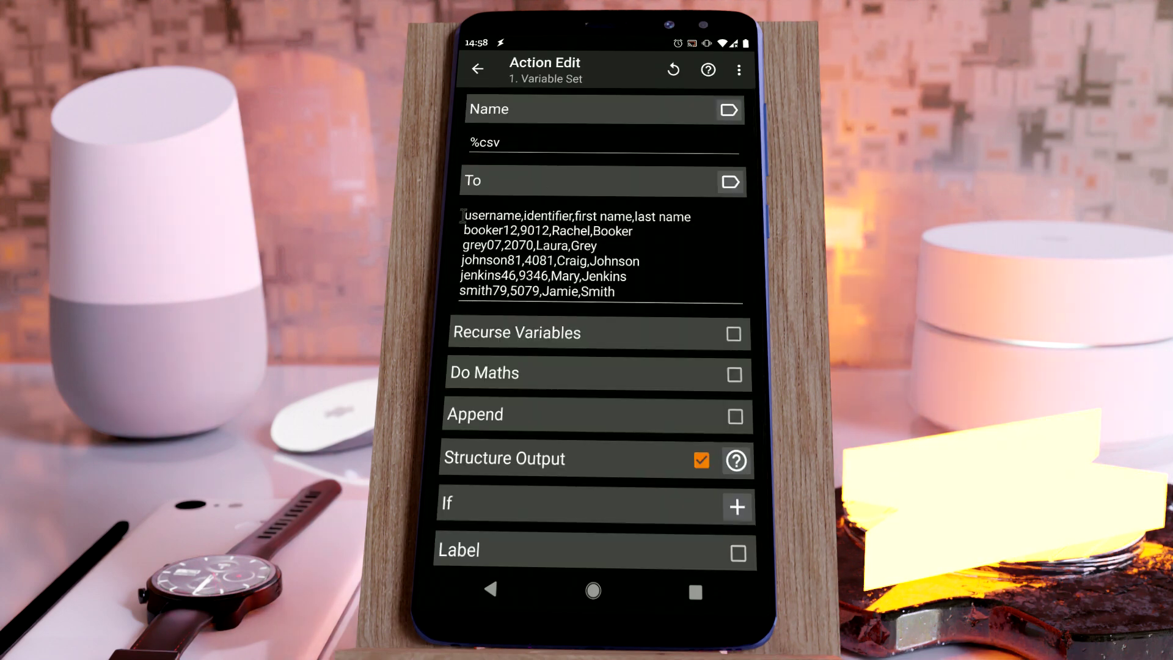
- Review the CSV header line in the Variable Set step
{"action": "left_click_drag", "start_coordinate": [695, 217], "coordinate": [466, 217]}
{"action": "left_click", "coordinate": [486, 232]}
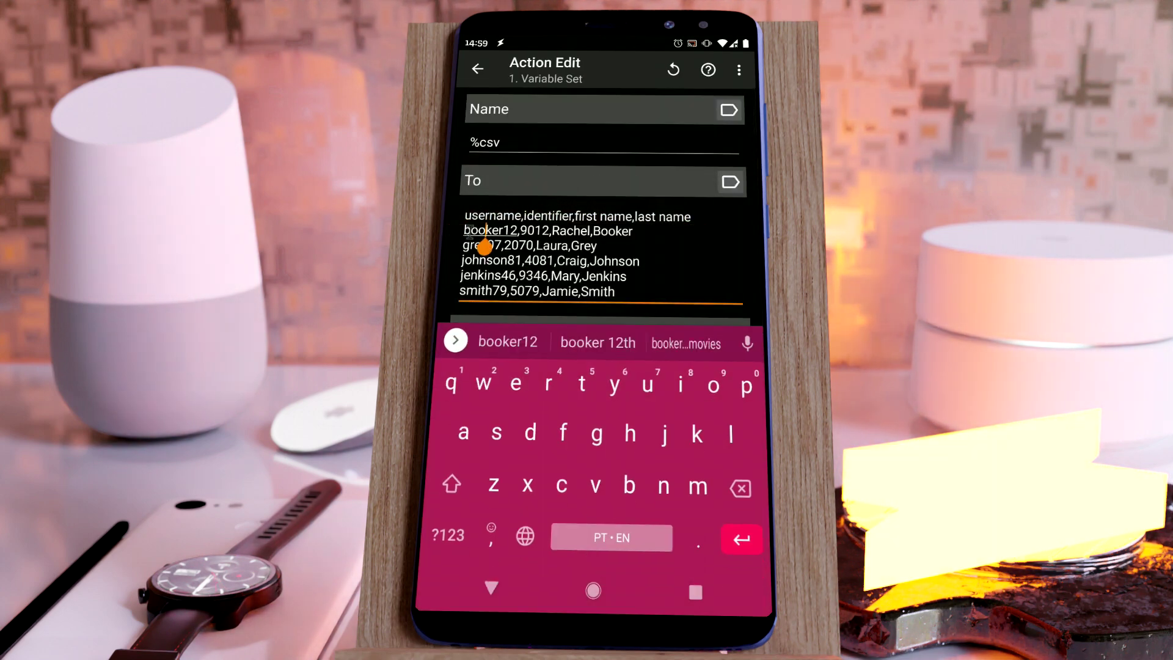
{"action": "right_click", "coordinate": [583, 247]}
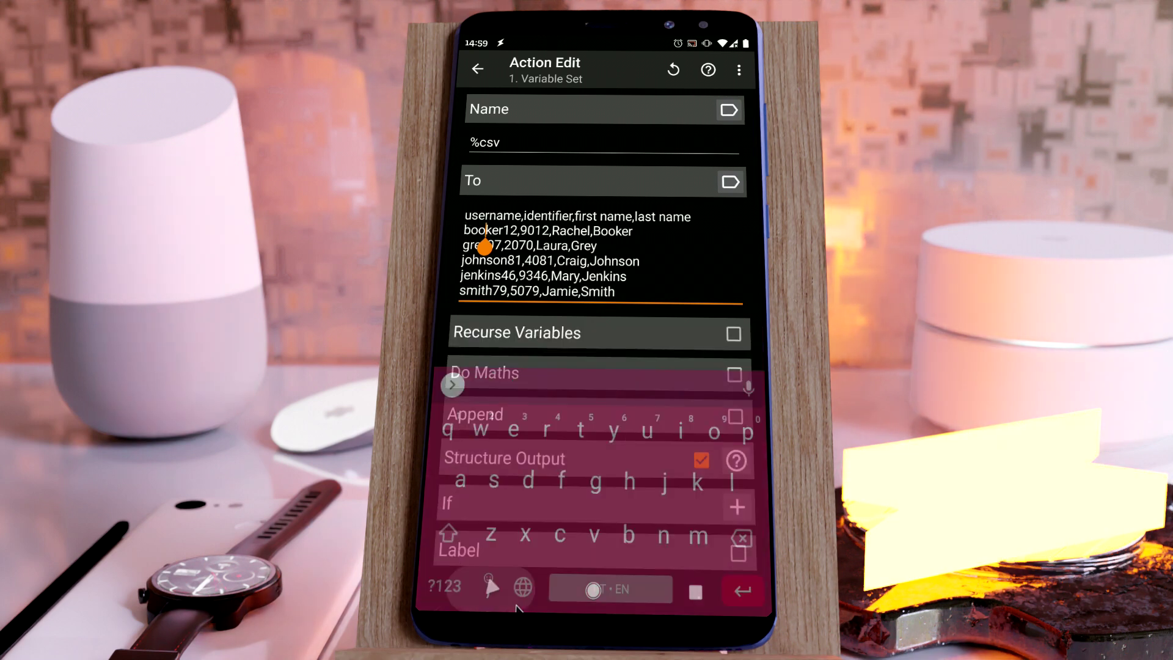
{"action": "right_click", "coordinate": [583, 248]}
- Replace 'first name' in the Flash text with the column index 1, giving %csv[1]()
{"action": "left_click", "coordinate": [542, 160]}
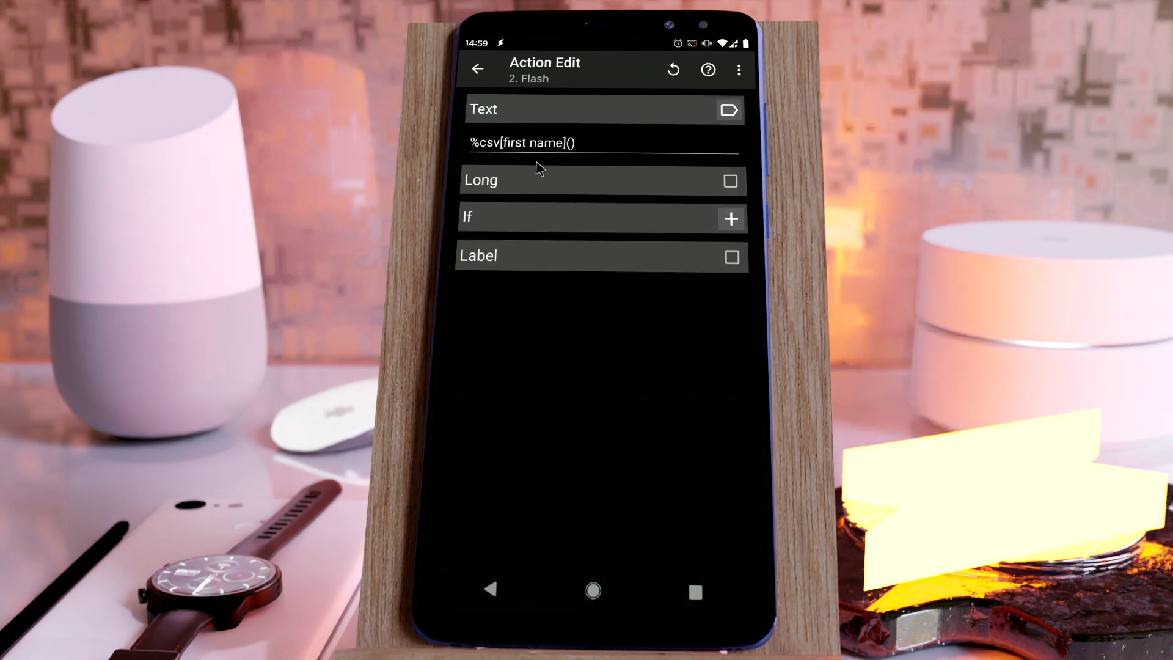
{"action": "left_click_drag", "start_coordinate": [559, 149], "coordinate": [502, 144]}
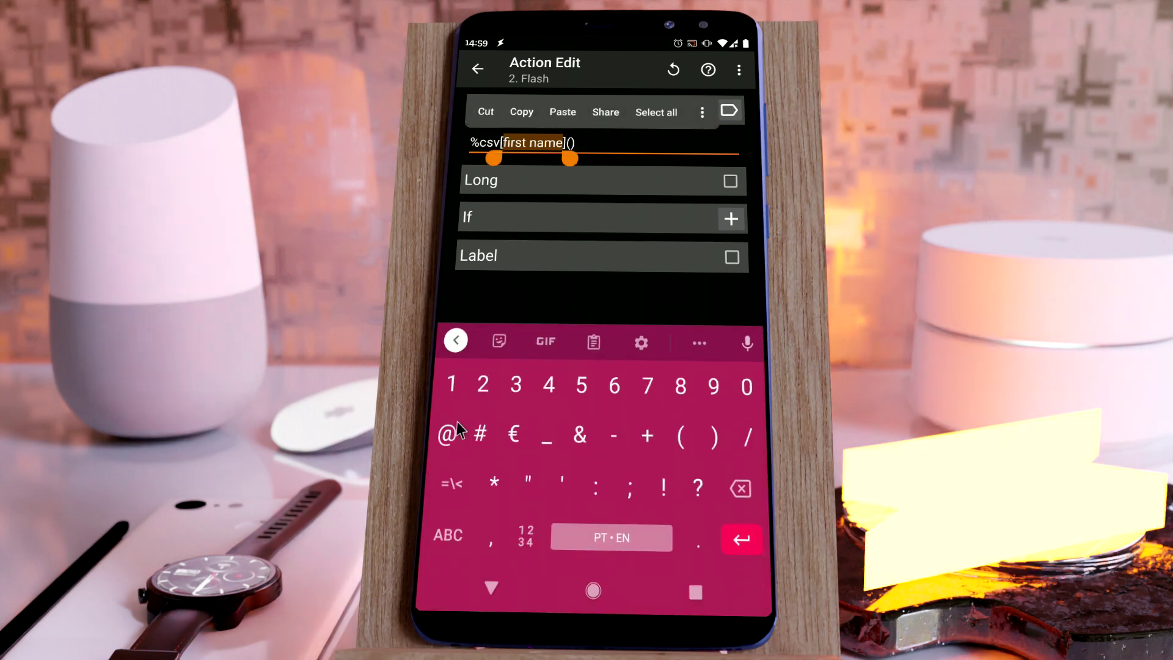
{"action": "type", "text": "1"}
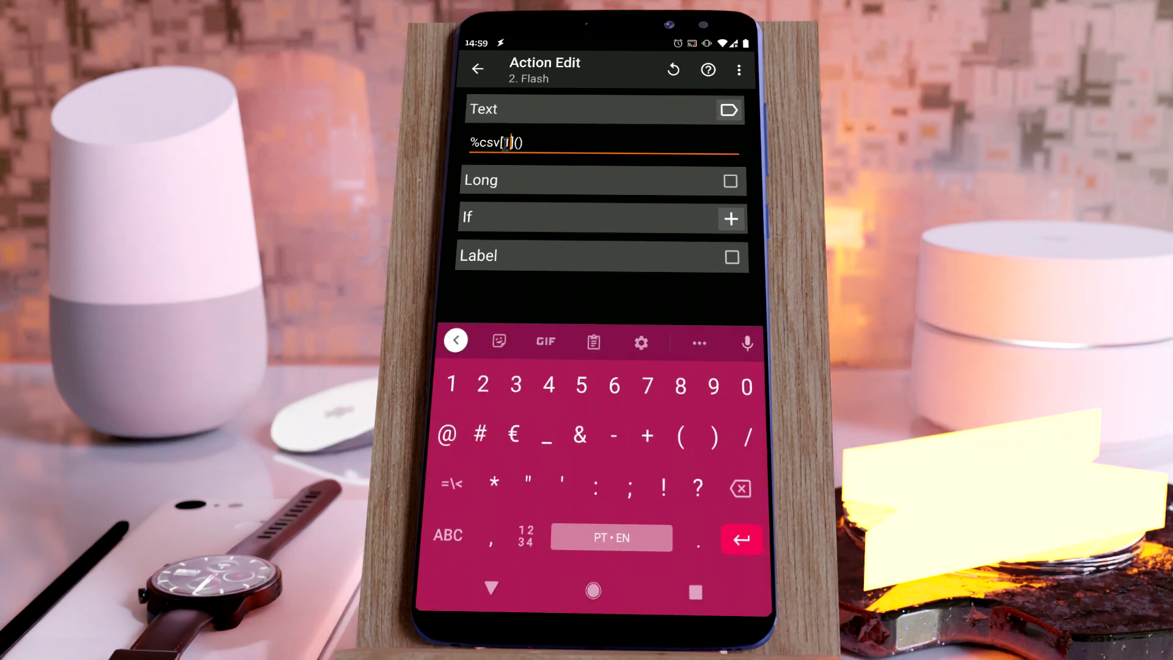
- Save the Flash action, run the task with index 1, and check the CSV column order
{"action": "left_click", "coordinate": [491, 588]}
{"action": "left_click", "coordinate": [491, 588]}
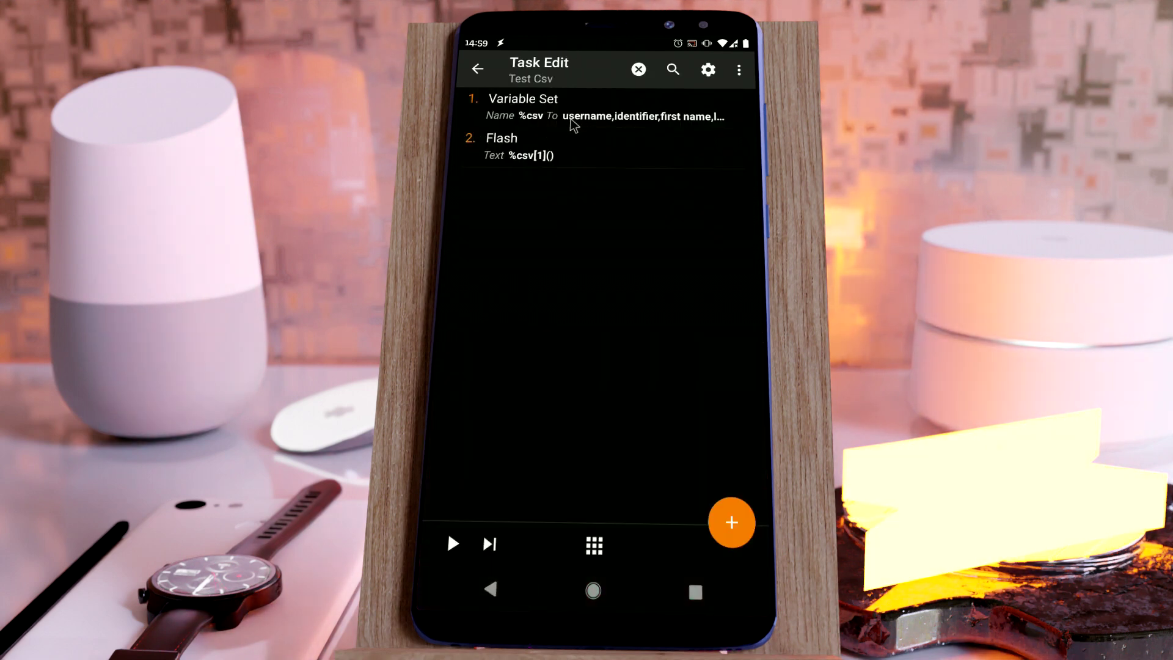
{"action": "left_click", "coordinate": [452, 543]}
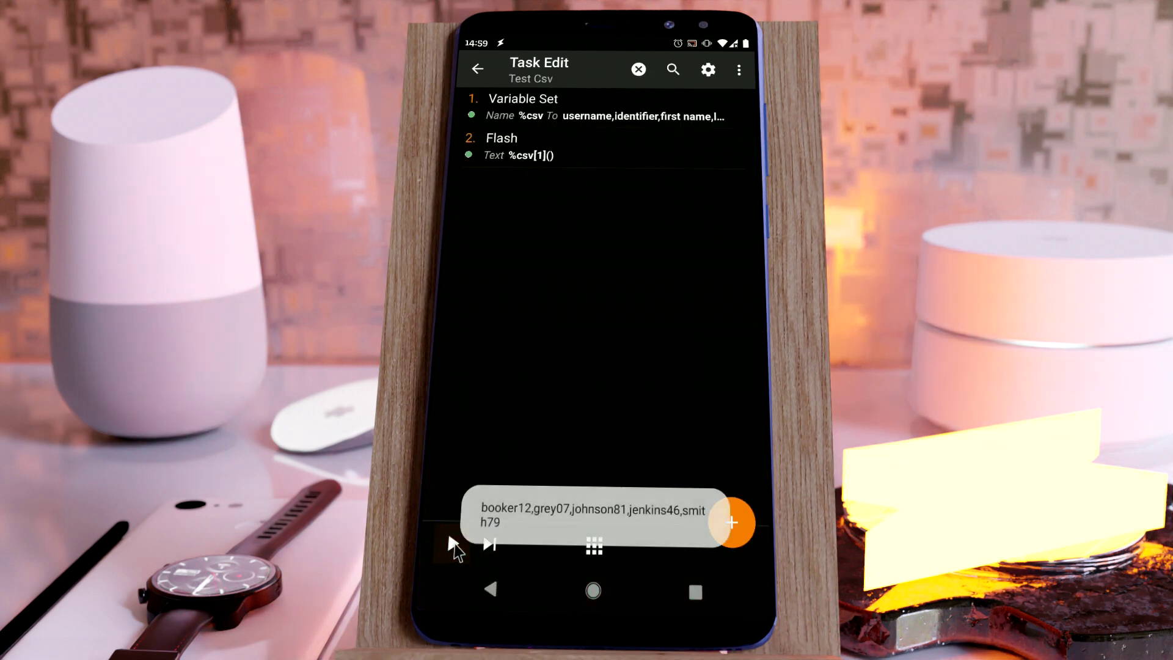
{"action": "left_click", "coordinate": [542, 128]}
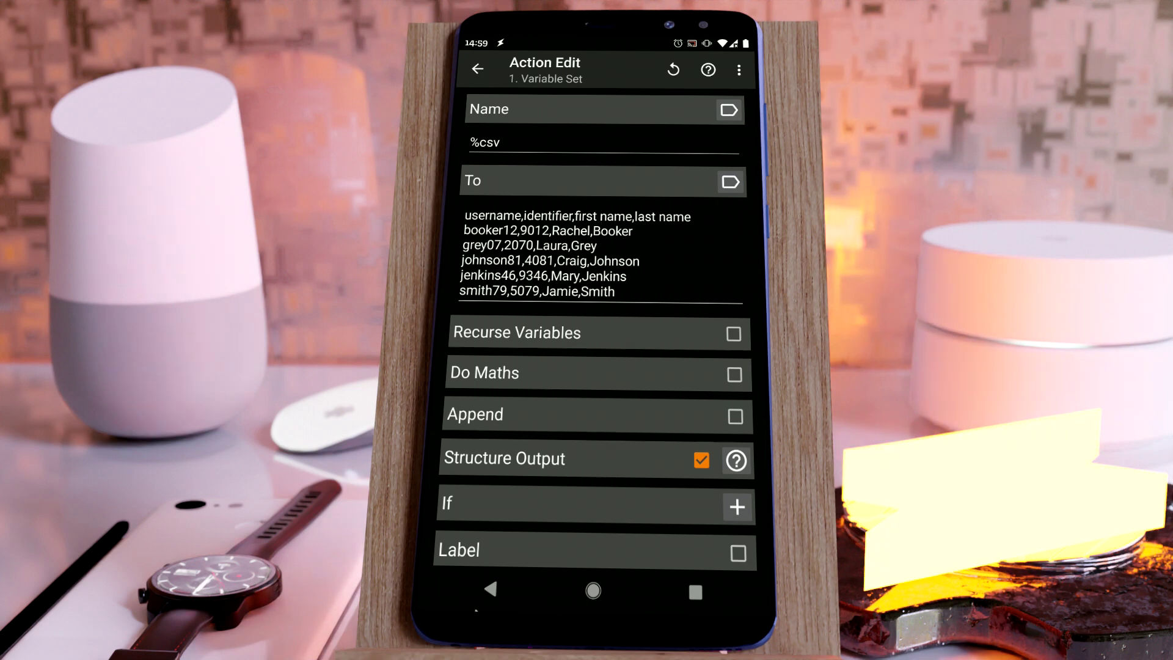
{"action": "left_click", "coordinate": [490, 589]}
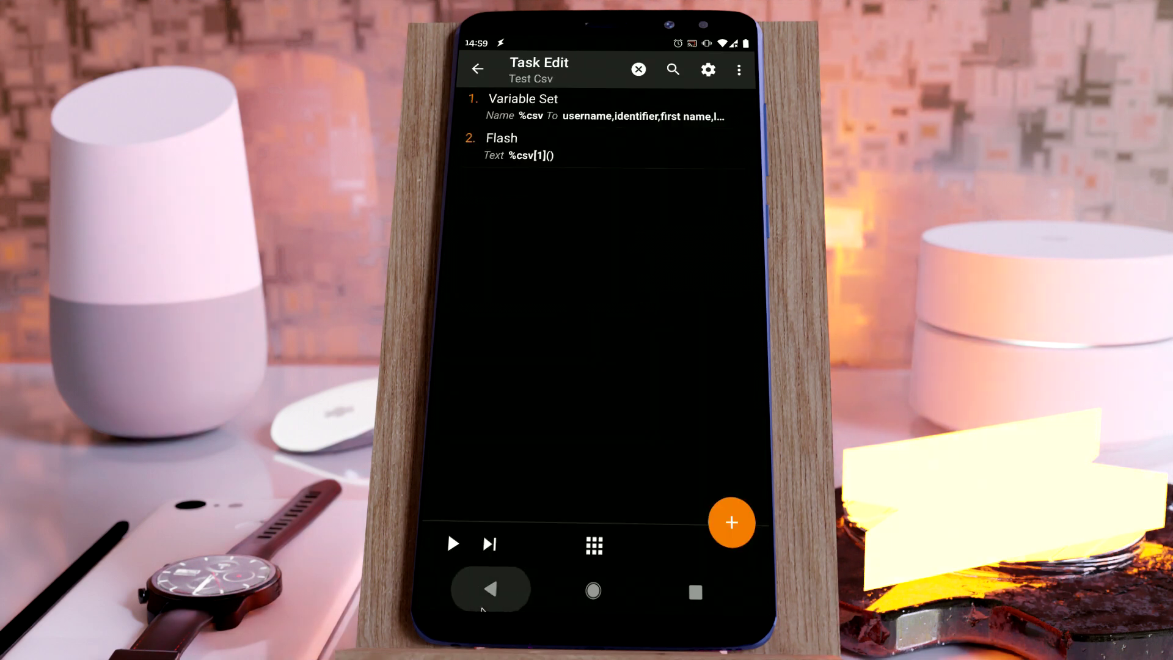
- Change the Flash index to 3, giving %csv[3](), and run the task again
{"action": "left_click", "coordinate": [538, 164]}
{"action": "double_click", "coordinate": [506, 143]}
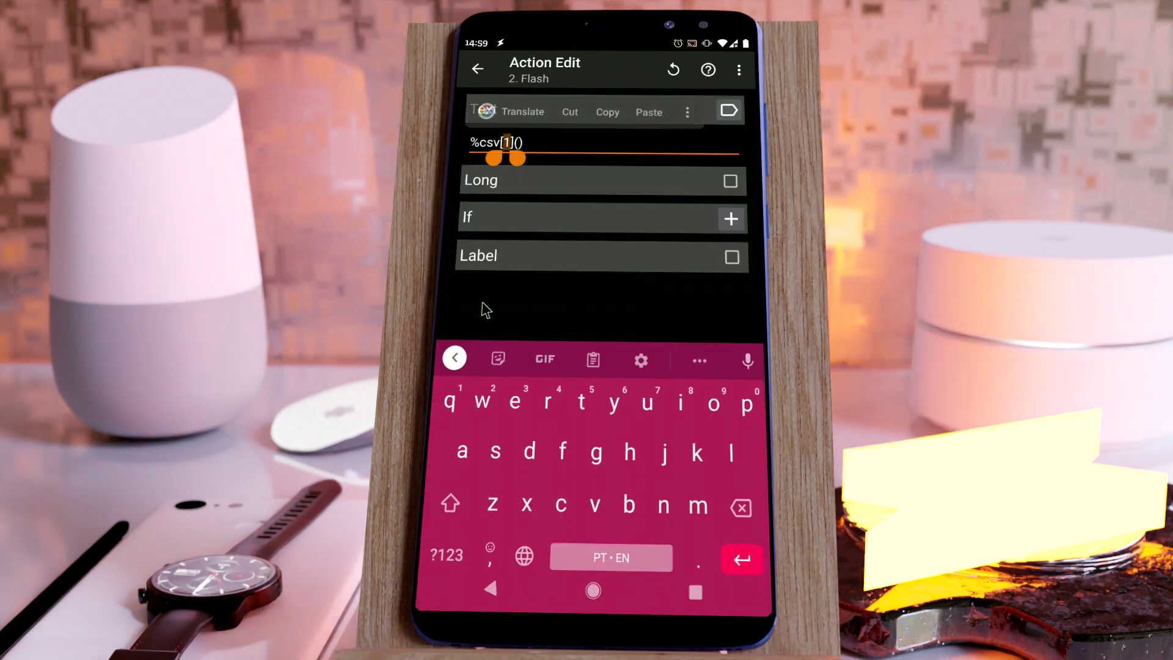
{"action": "left_click", "coordinate": [440, 529]}
{"action": "type", "text": "33"}
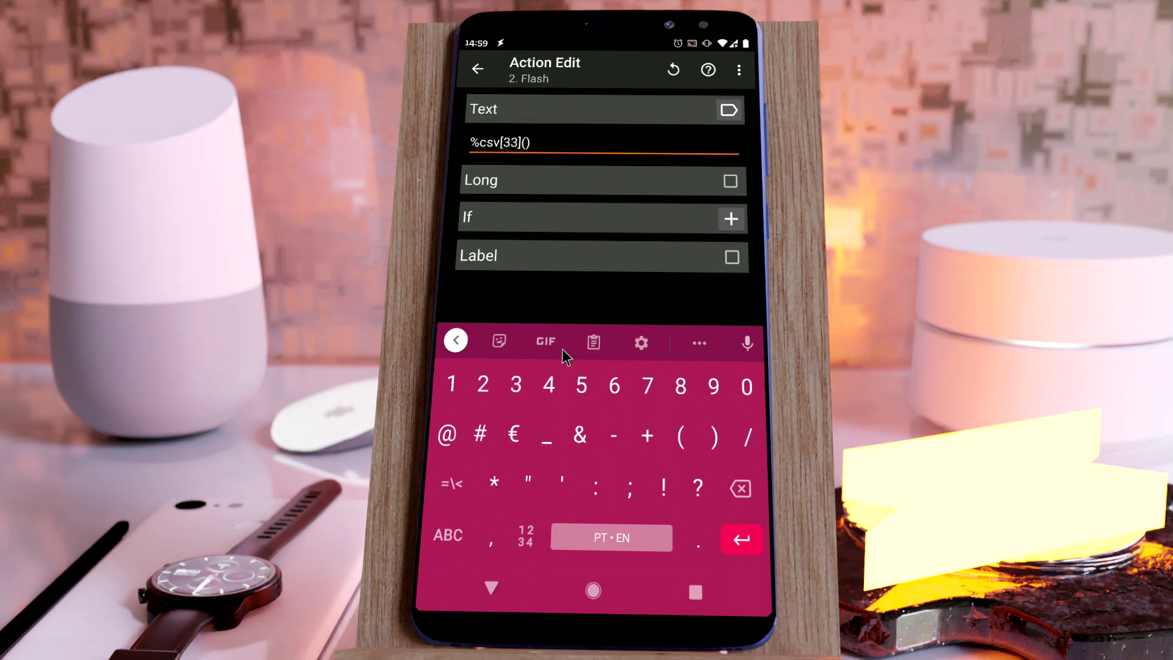
{"action": "left_click", "coordinate": [511, 143]}
{"action": "left_click", "coordinate": [741, 488]}
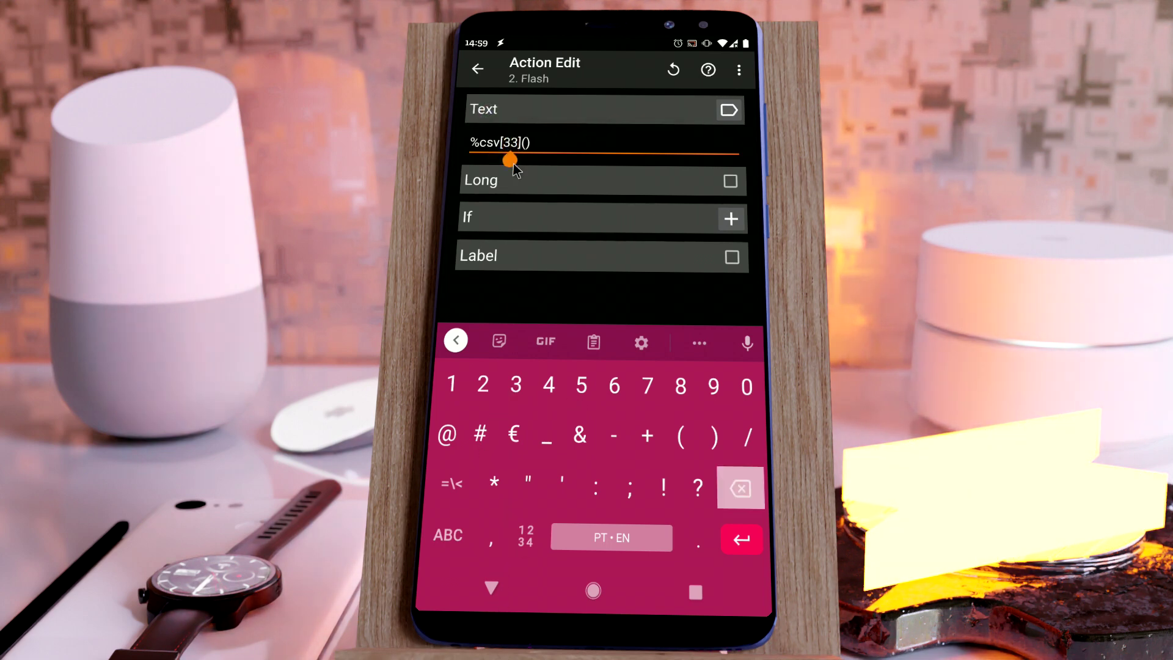
{"action": "left_click", "coordinate": [491, 588]}
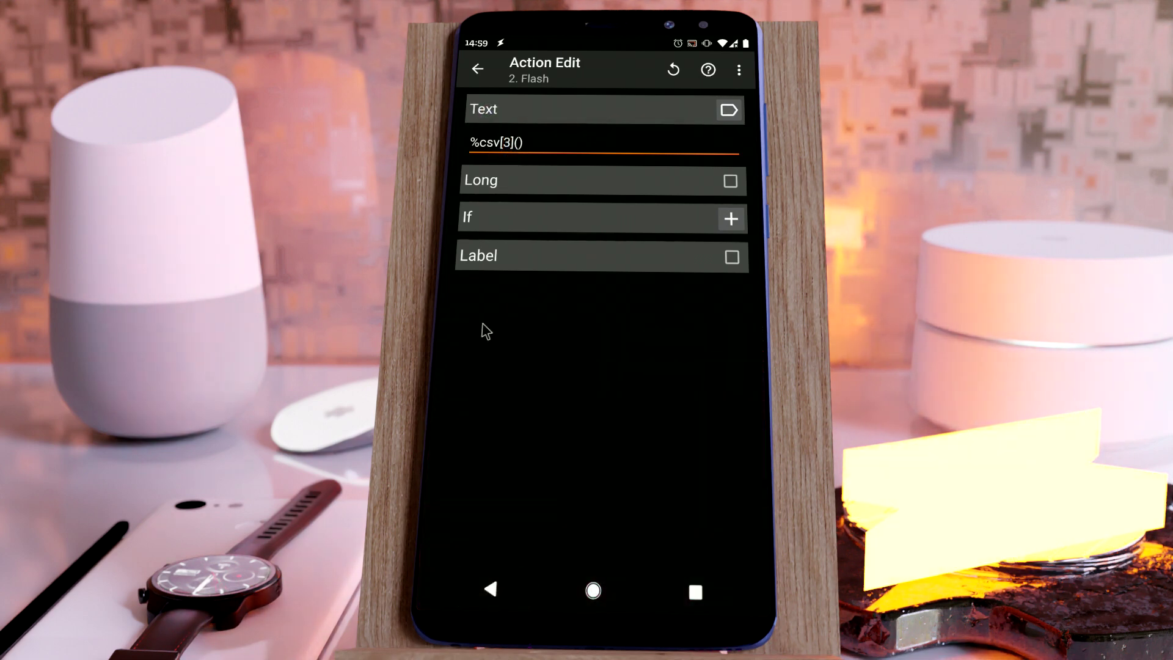
{"action": "left_click", "coordinate": [478, 69]}
{"action": "left_click", "coordinate": [462, 549]}
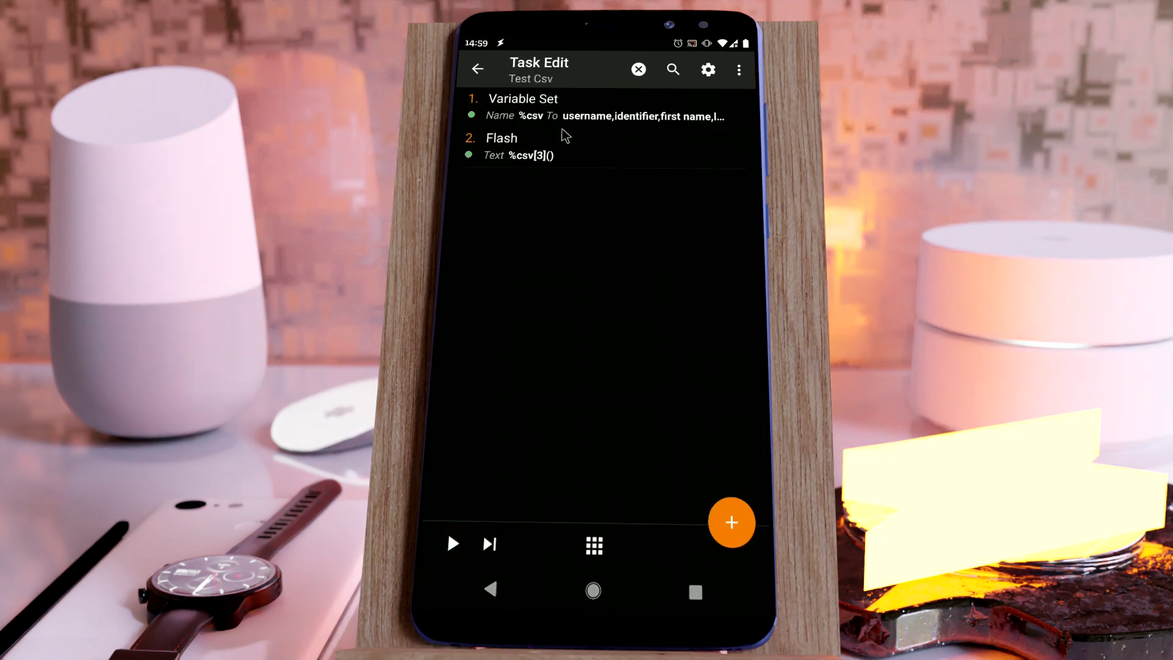
{"action": "left_click", "coordinate": [731, 522]}
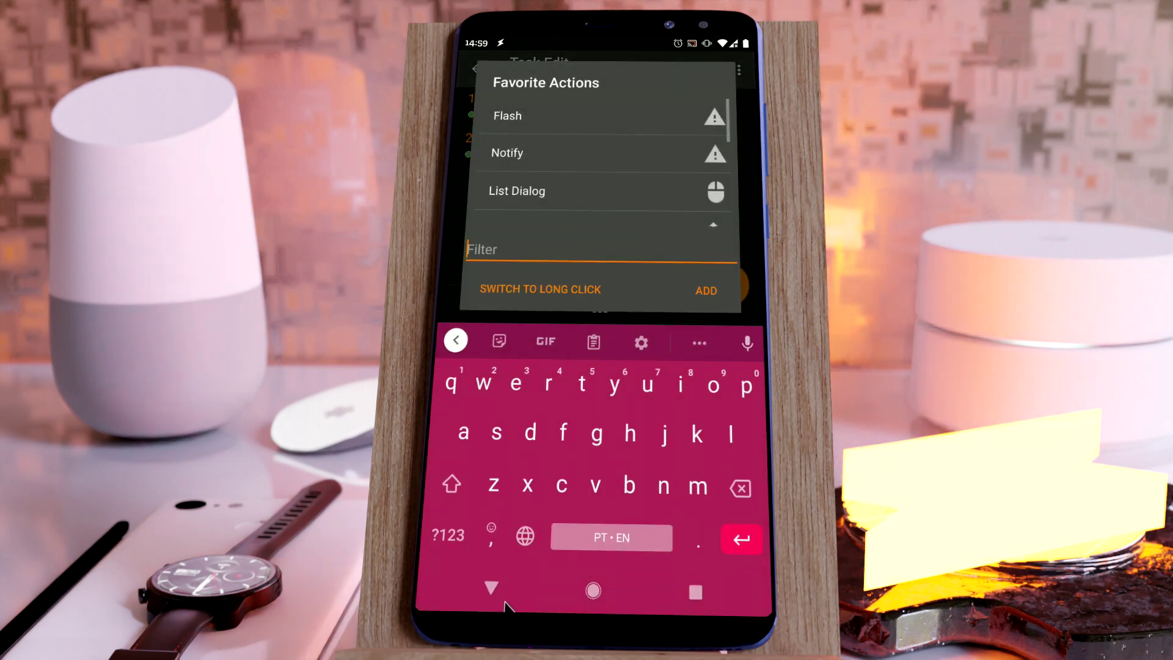
- Add an Arrays Merge action and enter %csv[first name] as the first Names line
{"action": "key", "text": "Escape"}
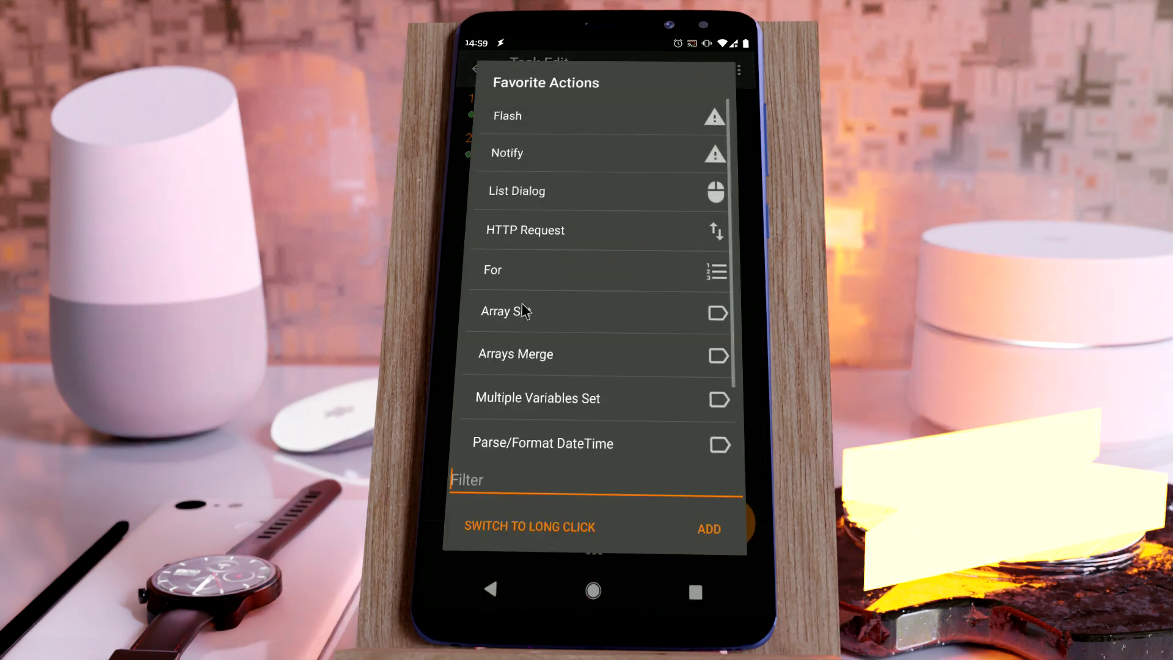
{"action": "left_click", "coordinate": [535, 353]}
{"action": "left_click", "coordinate": [697, 110]}
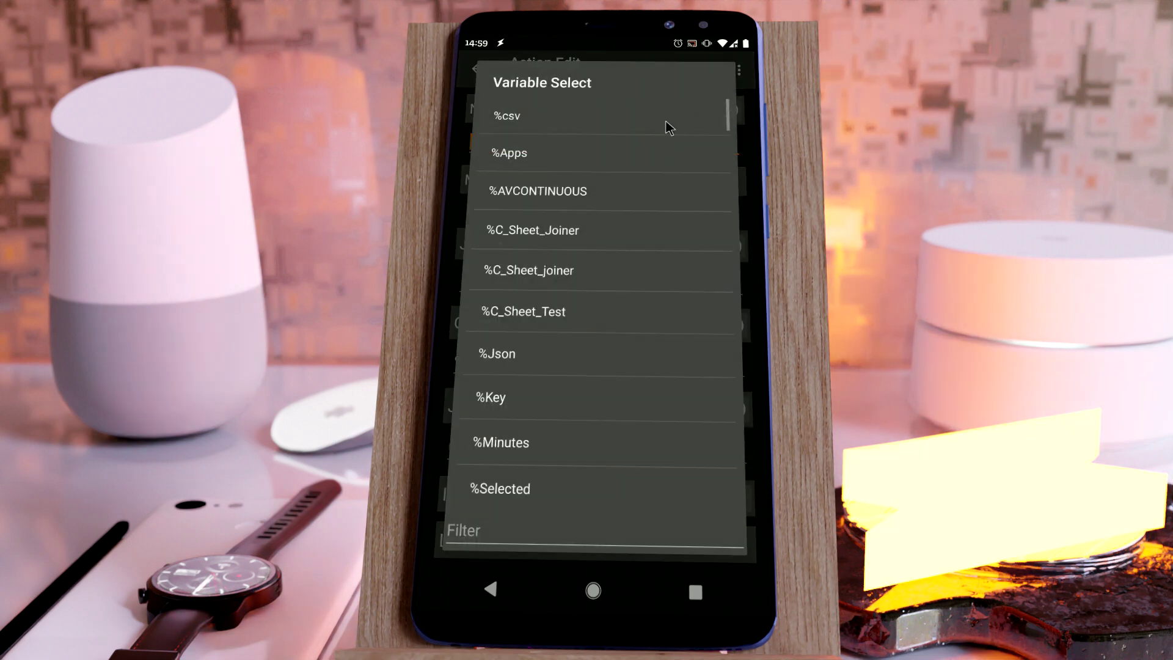
{"action": "left_click", "coordinate": [521, 120]}
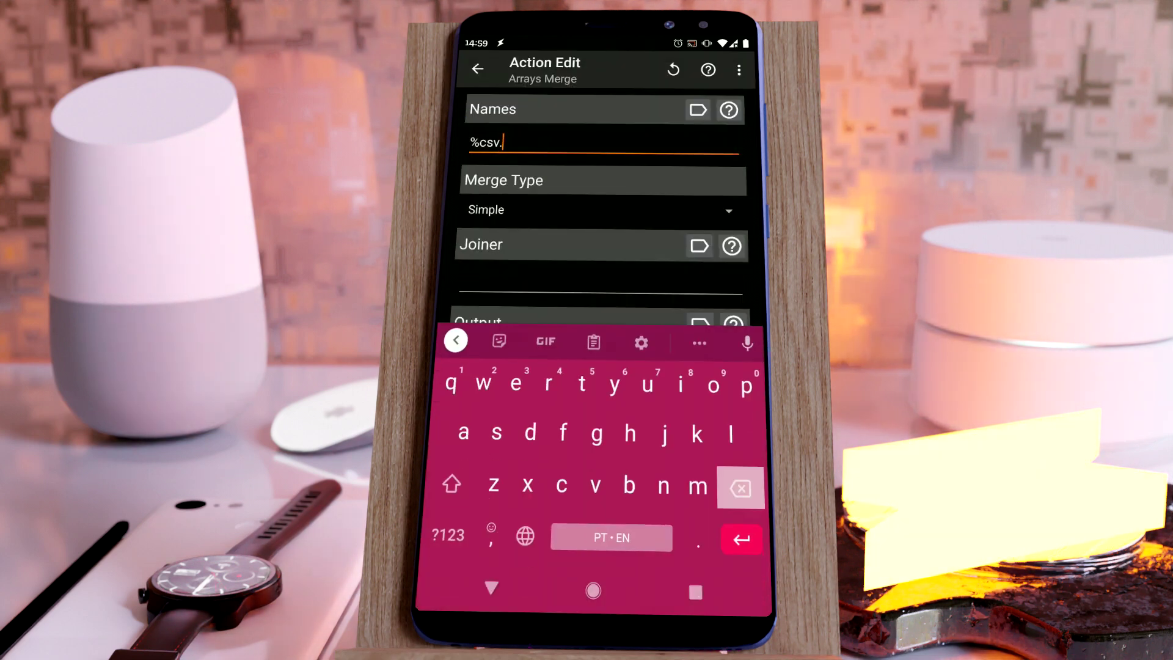
{"action": "type", "text": "["}
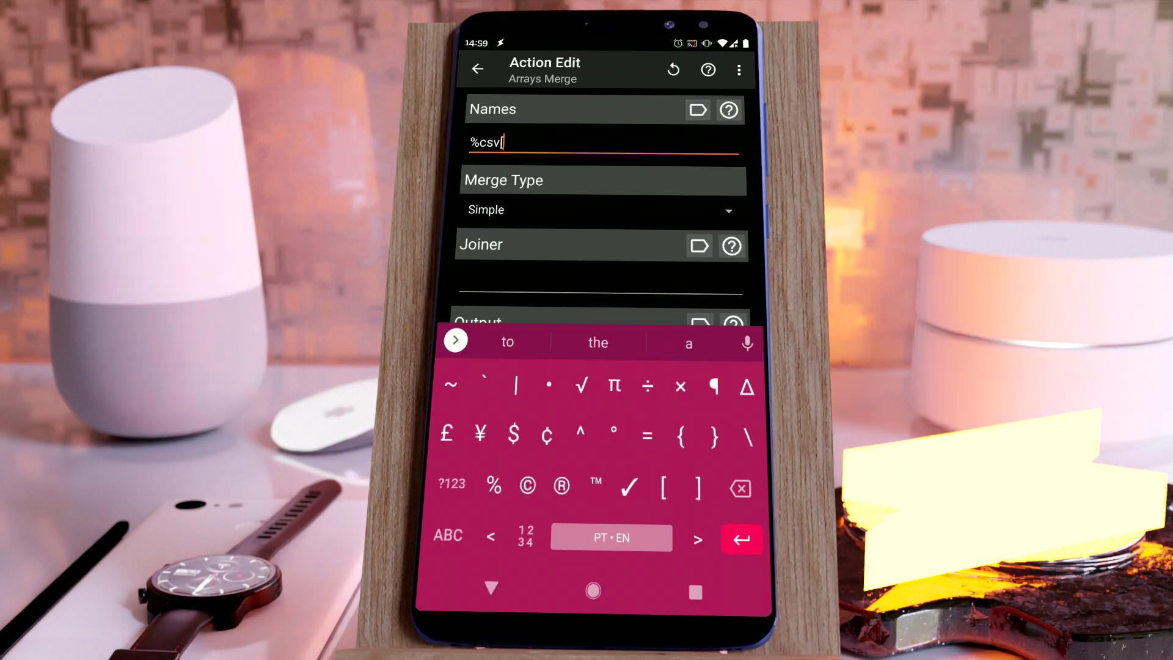
{"action": "key", "text": "BackSpace"}
{"action": "key", "text": "BackSpace"}
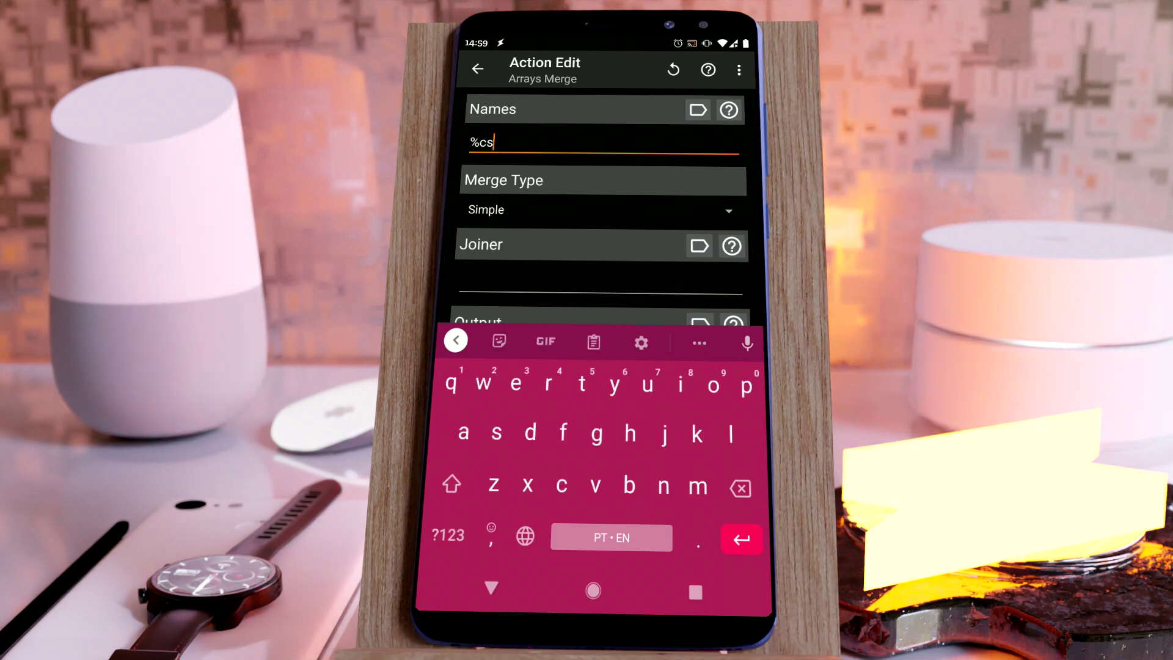
{"action": "type", "text": "v"}
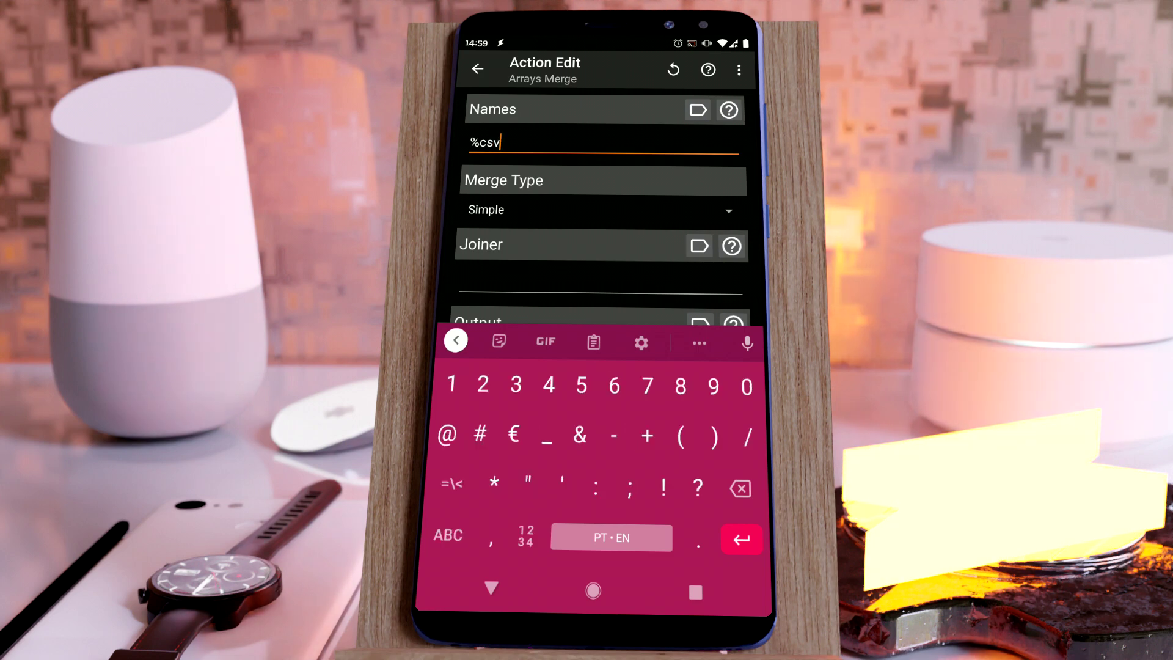
{"action": "type", "text": "[fi"}
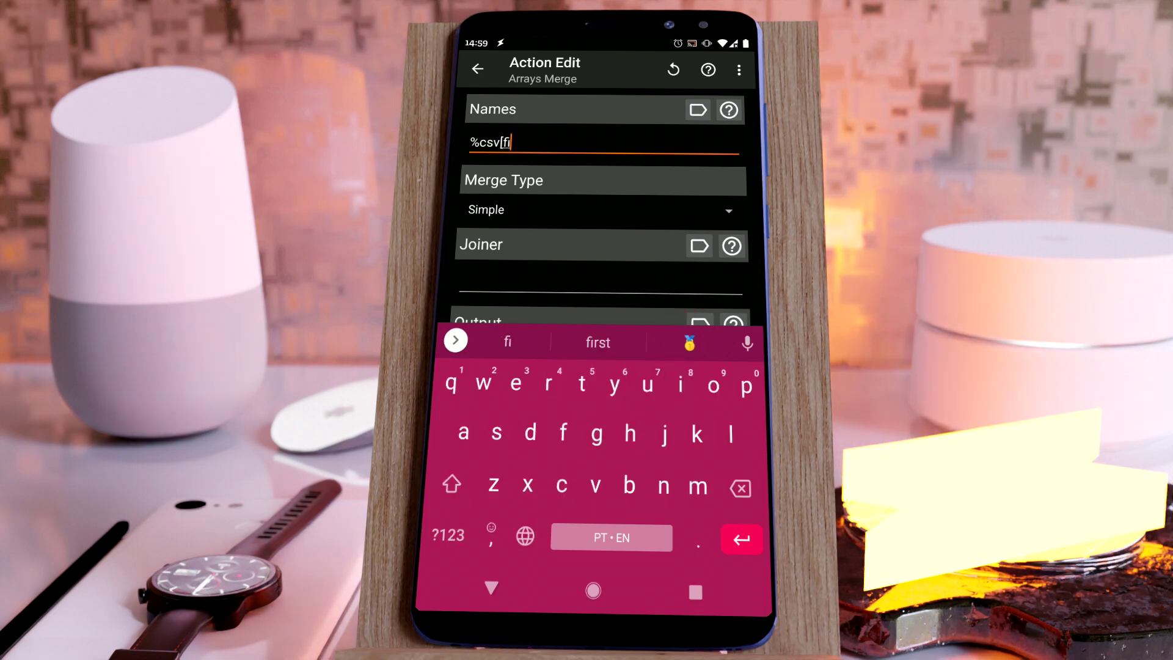
{"action": "type", "text": "rst name"}
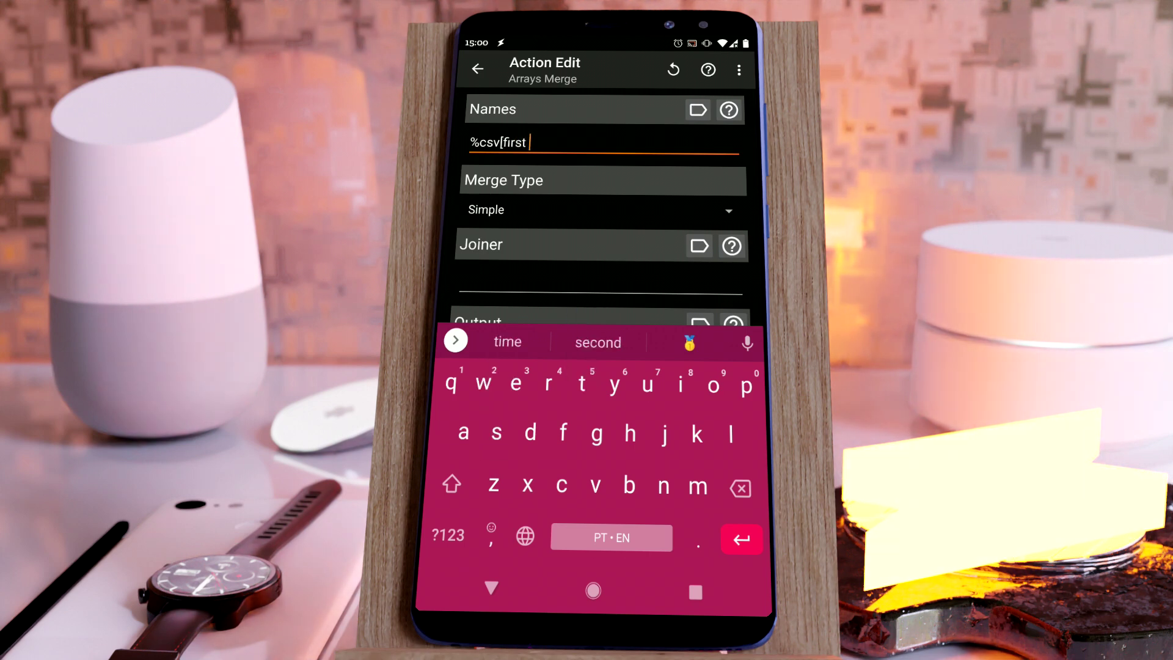
{"action": "left_click", "coordinate": [451, 483]}
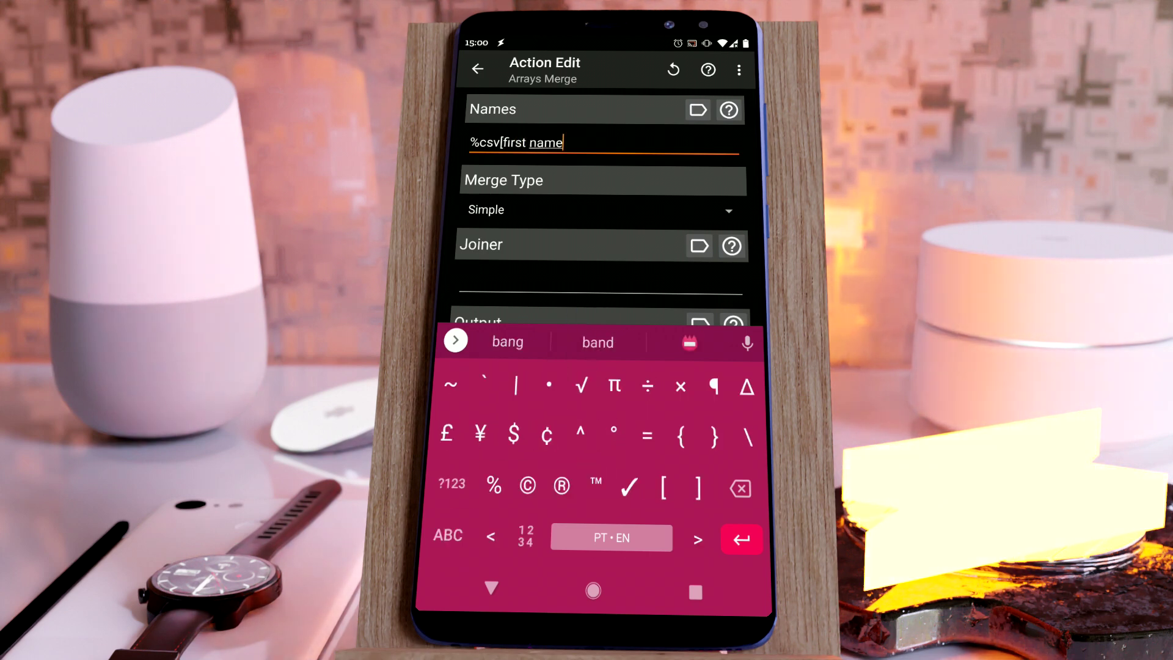
{"action": "type", "text": "]"}
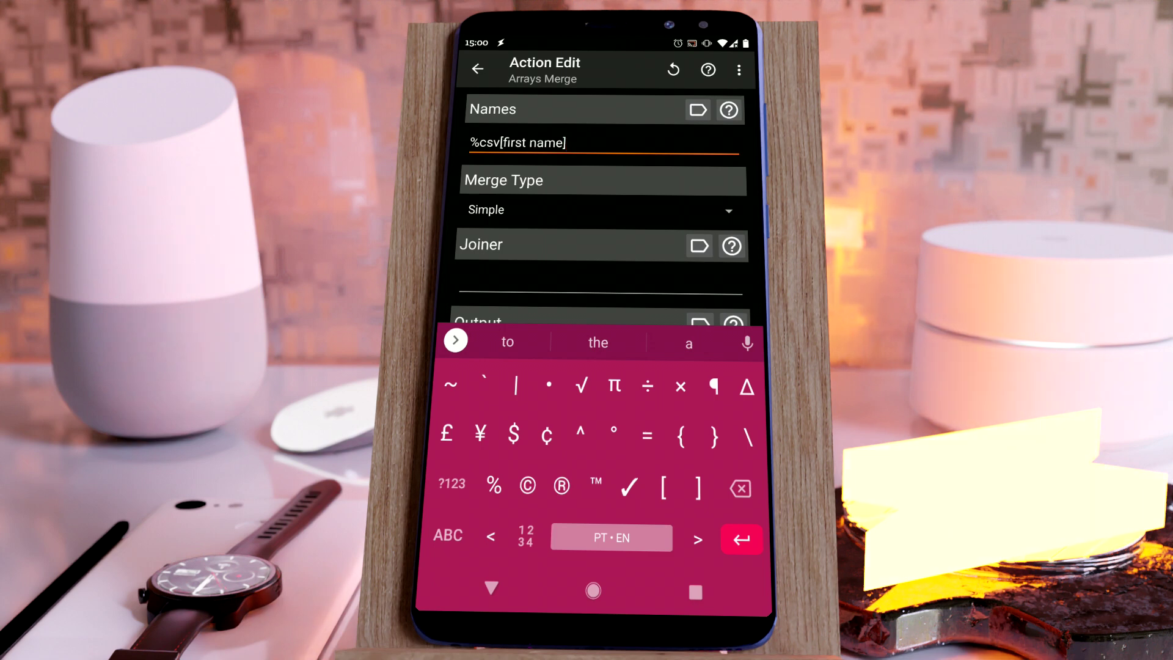
{"action": "key", "text": "Return"}
- Enter %csv[last name] as the second Names line
{"action": "left_click", "coordinate": [450, 534]}
{"action": "left_click", "coordinate": [451, 484]}
{"action": "type", "text": "%"}
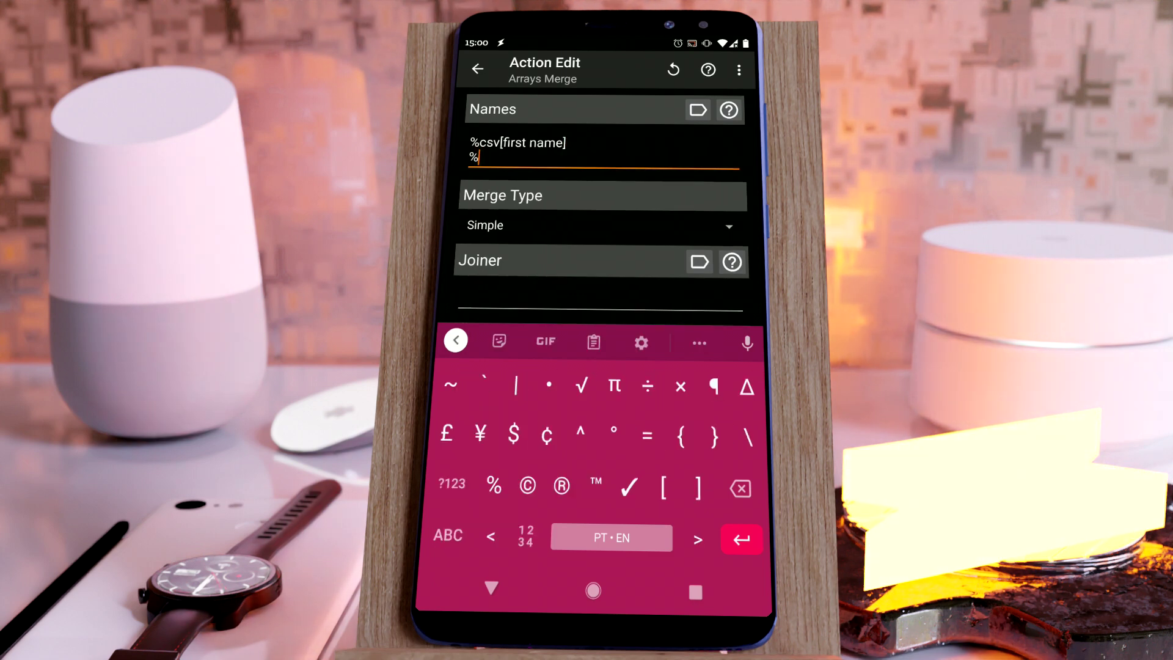
{"action": "left_click", "coordinate": [448, 535]}
{"action": "type", "text": "csv"}
{"action": "left_click", "coordinate": [448, 536]}
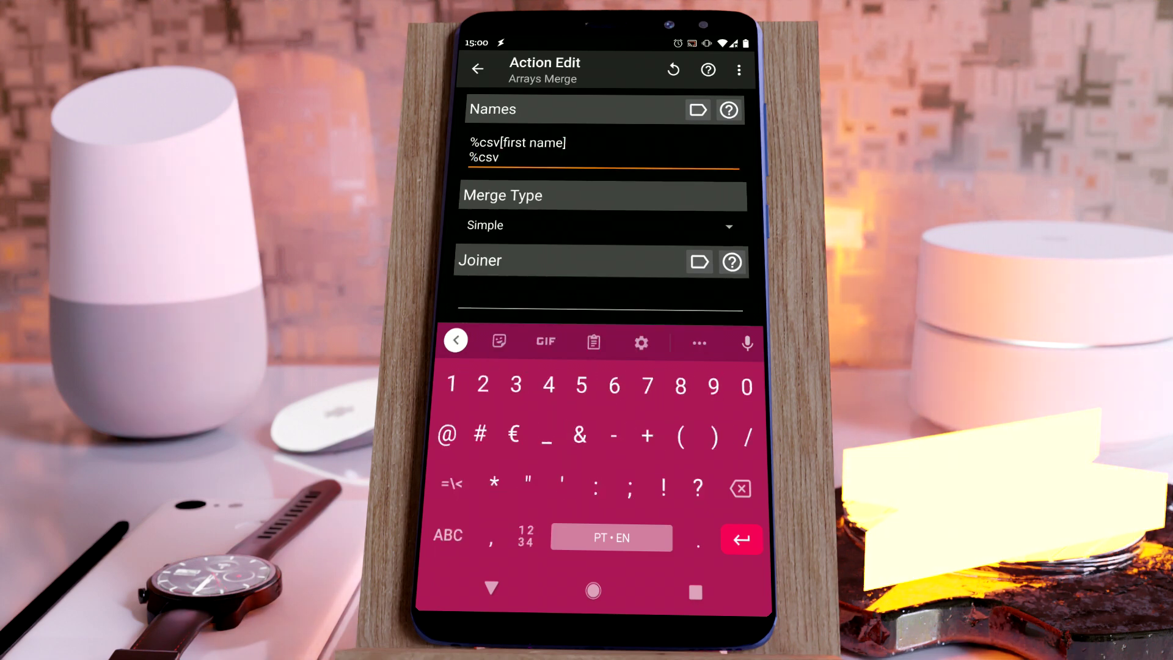
{"action": "left_click", "coordinate": [452, 483]}
{"action": "type", "text": "["}
{"action": "left_click", "coordinate": [448, 535]}
{"action": "type", "text": "last"}
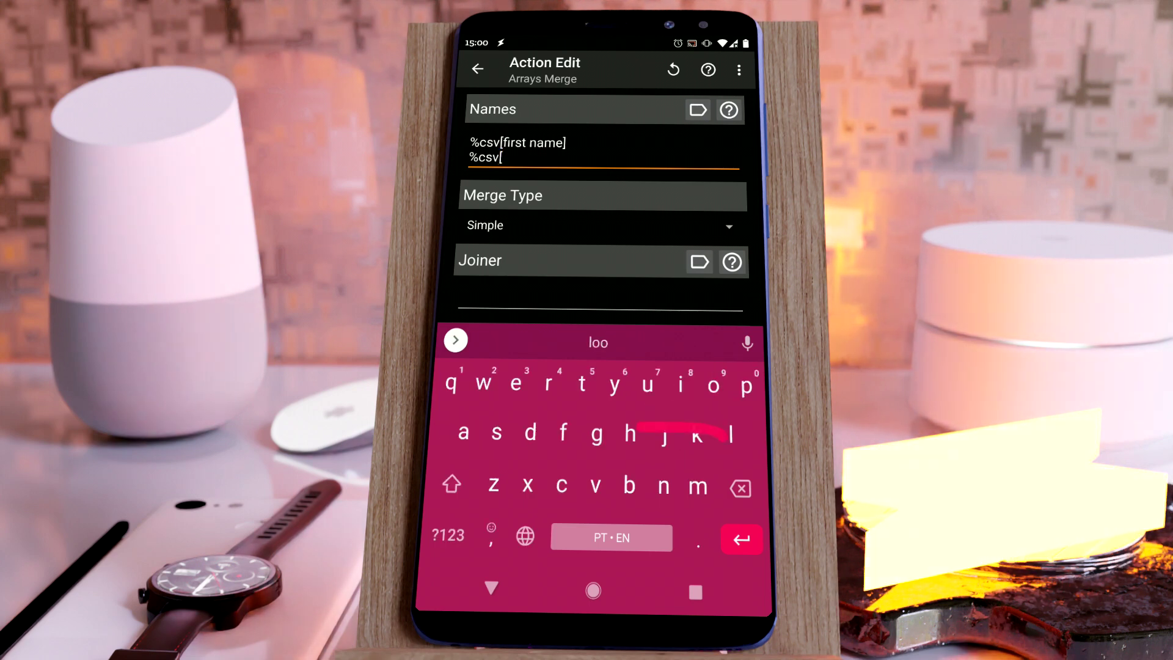
{"action": "type", "text": " name"}
{"action": "left_click", "coordinate": [448, 535]}
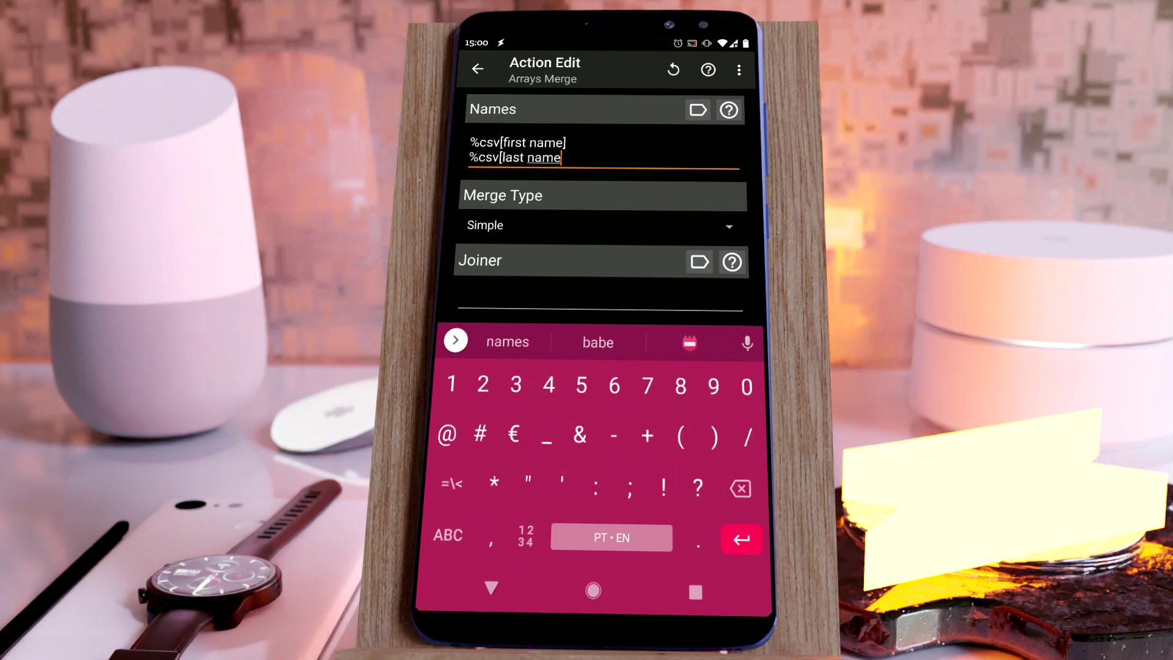
{"action": "left_click", "coordinate": [451, 484]}
{"action": "type", "text": "]"}
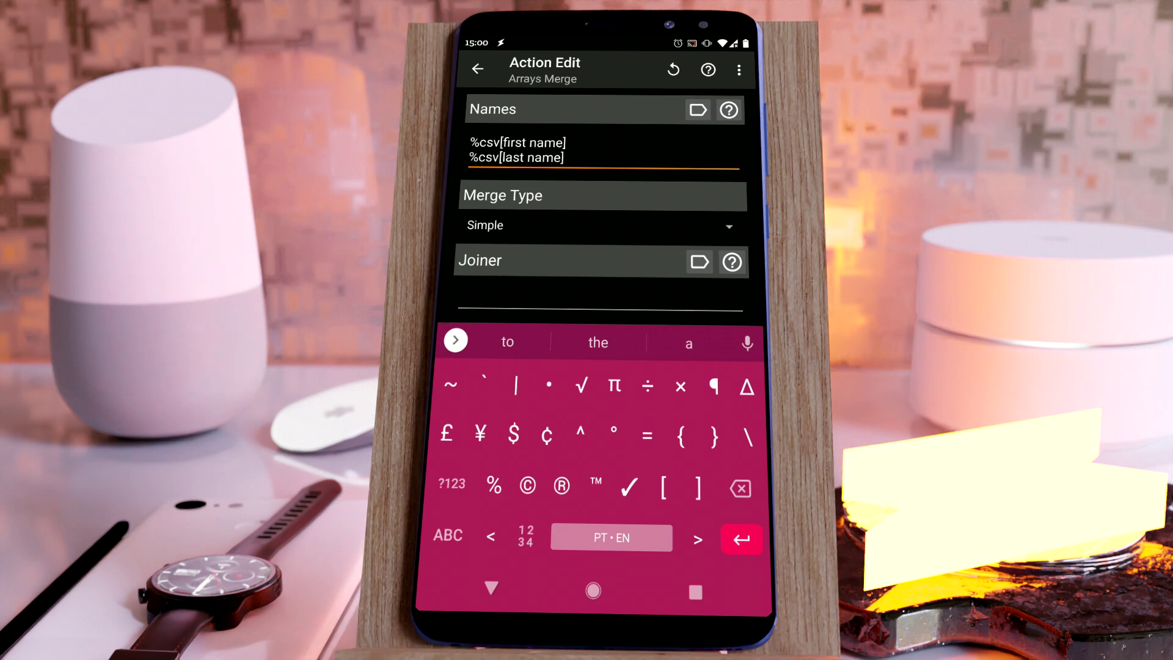
- Enter %csv.username as the third Names line and move to the Output field
{"action": "left_click", "coordinate": [741, 539]}
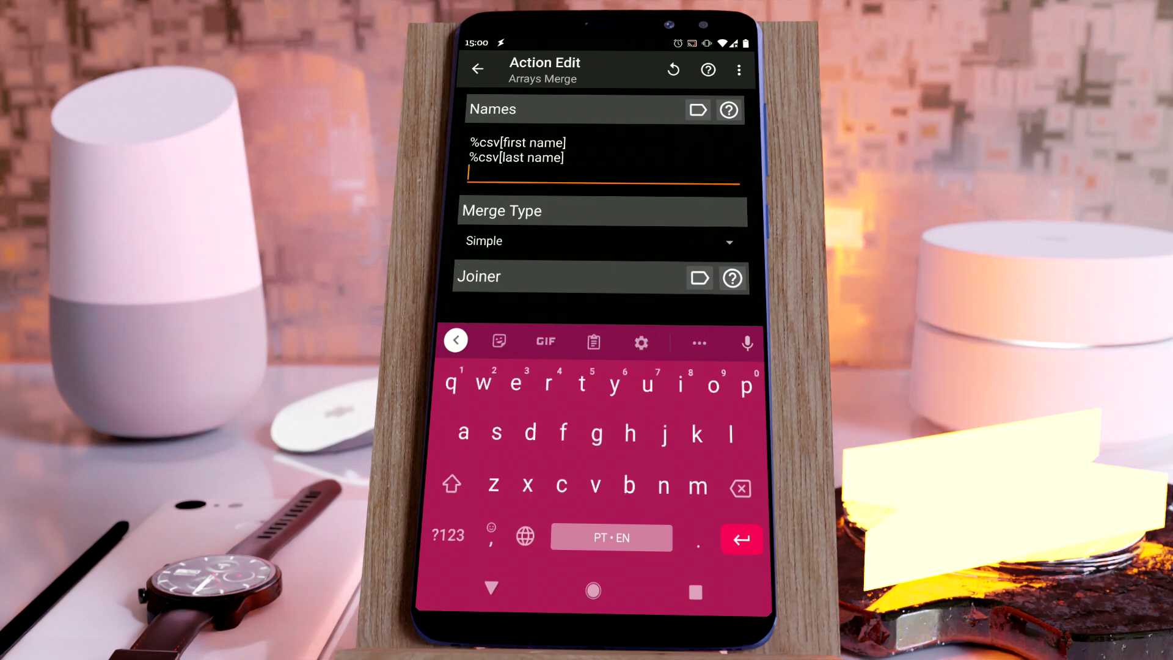
{"action": "left_click", "coordinate": [448, 535]}
{"action": "left_click", "coordinate": [452, 484]}
{"action": "type", "text": "%c"}
{"action": "type", "text": "s"}
{"action": "key", "text": "BackSpace"}
{"action": "type", "text": "csv.usernamw"}
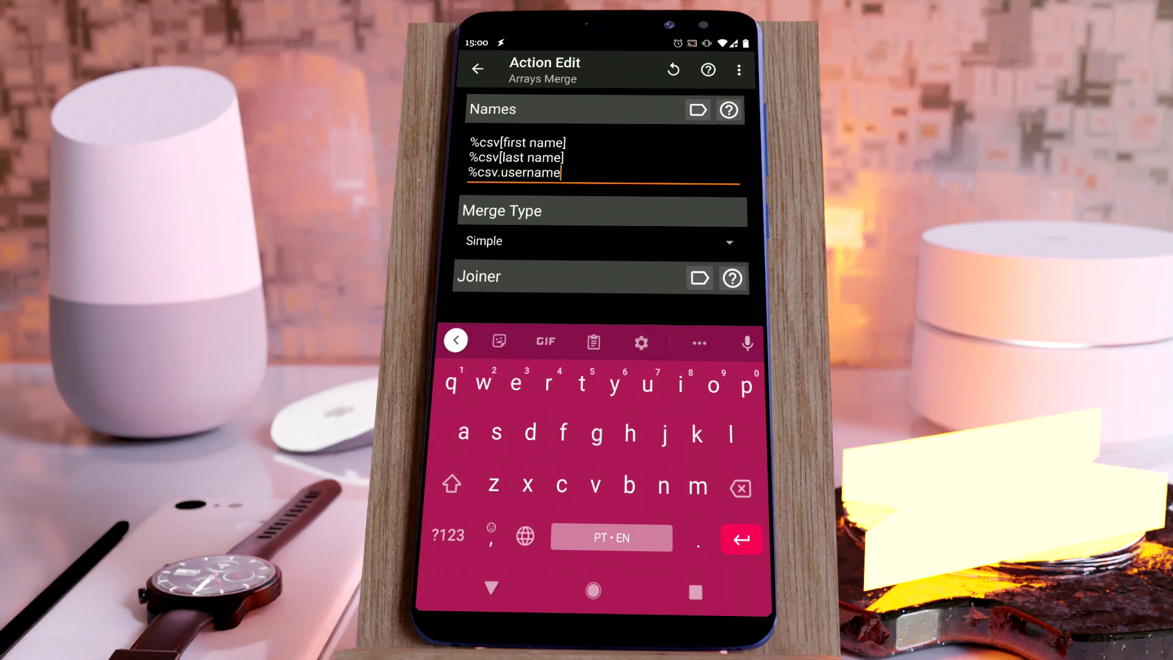
{"action": "left_click", "coordinate": [489, 595]}
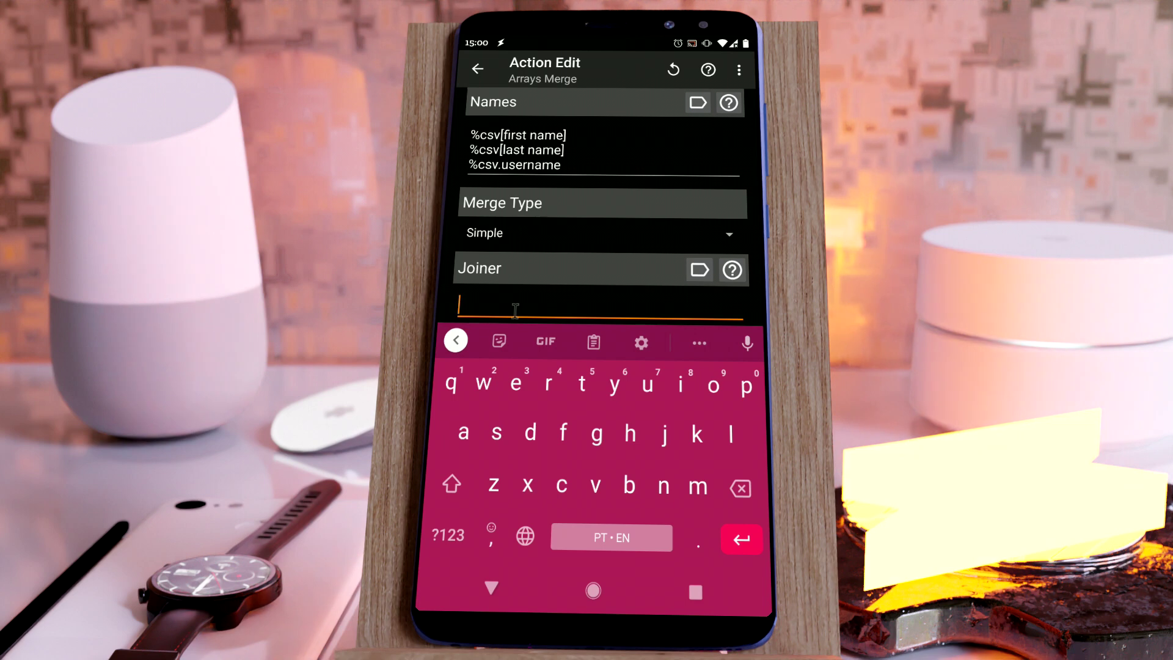
{"action": "left_click", "coordinate": [491, 588]}
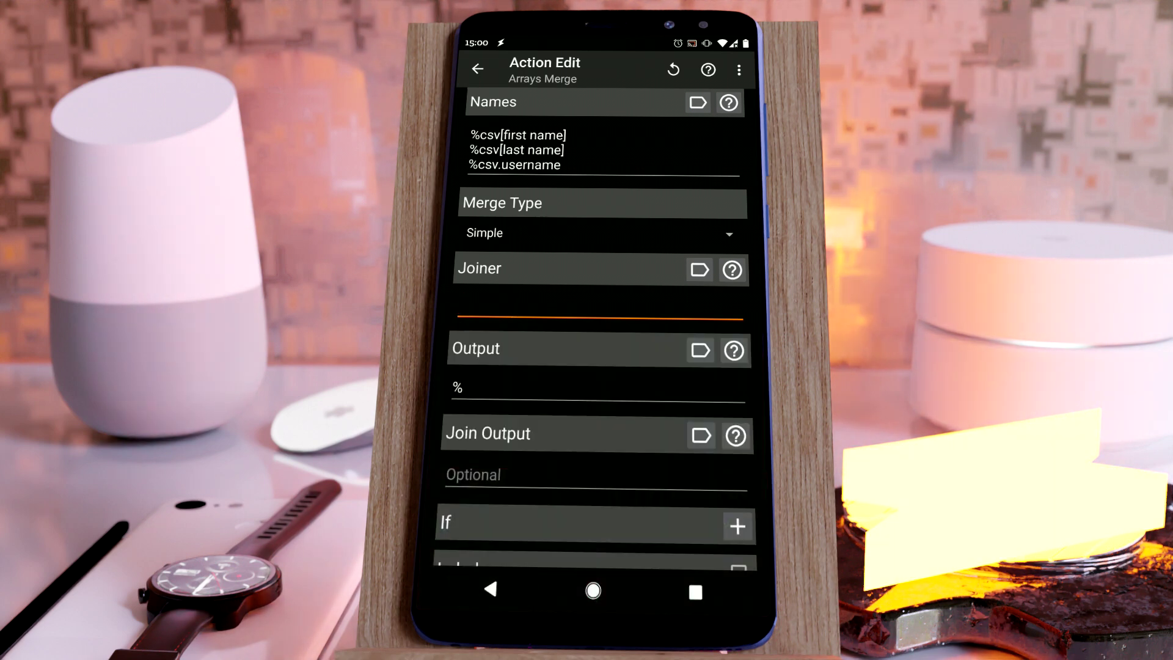
{"action": "left_click", "coordinate": [465, 388]}
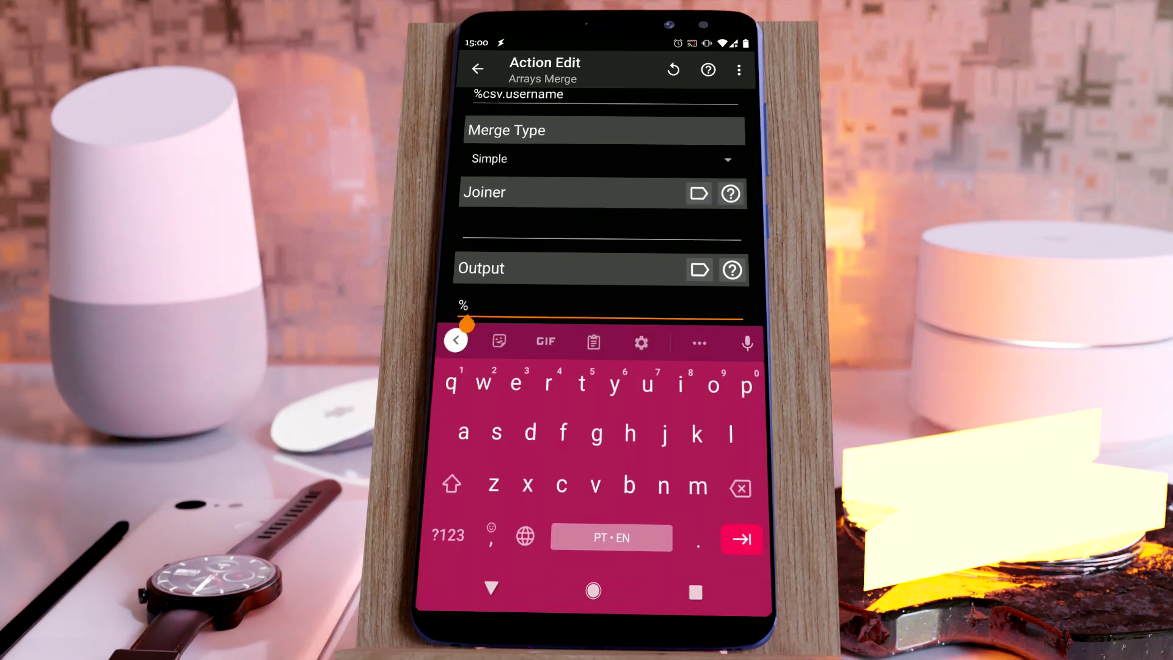
- Set the merge Output to %users, then add a List Dialog titled Users
{"action": "type", "text": "users"}
{"action": "left_click", "coordinate": [478, 69]}
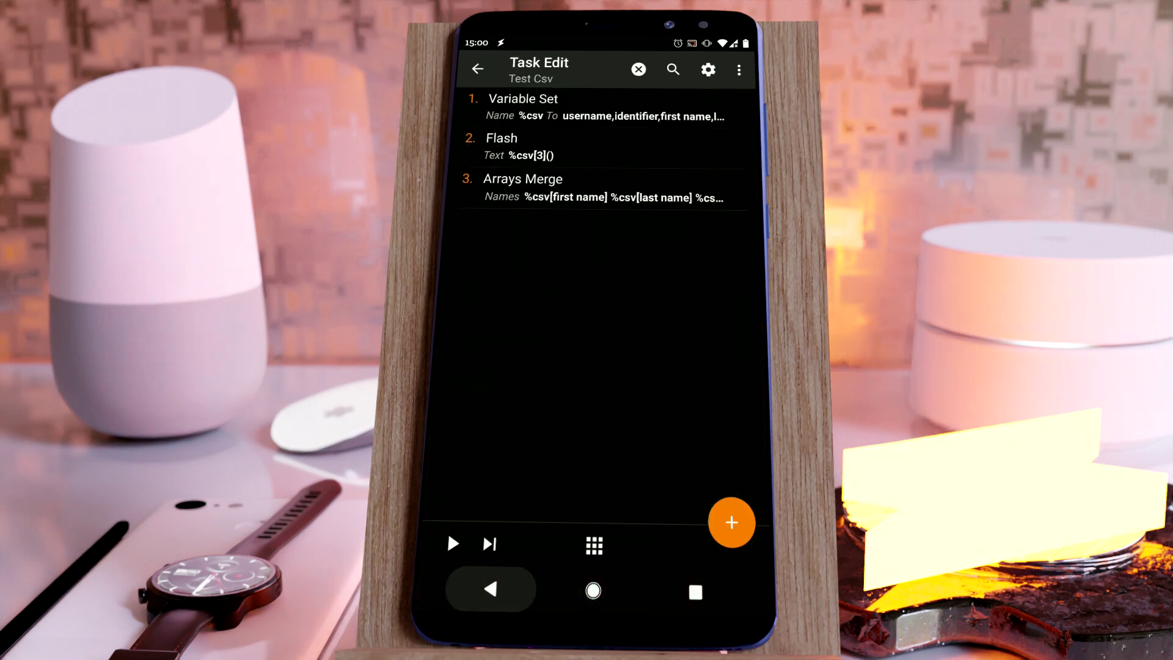
{"action": "left_click", "coordinate": [740, 529]}
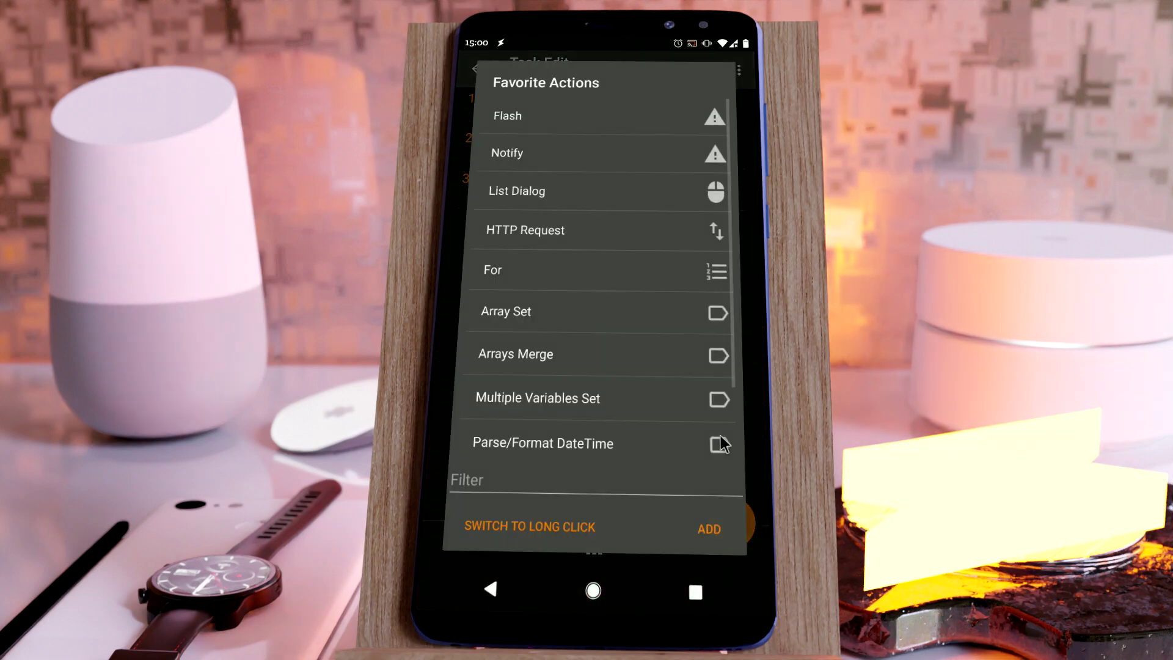
{"action": "left_click", "coordinate": [715, 191]}
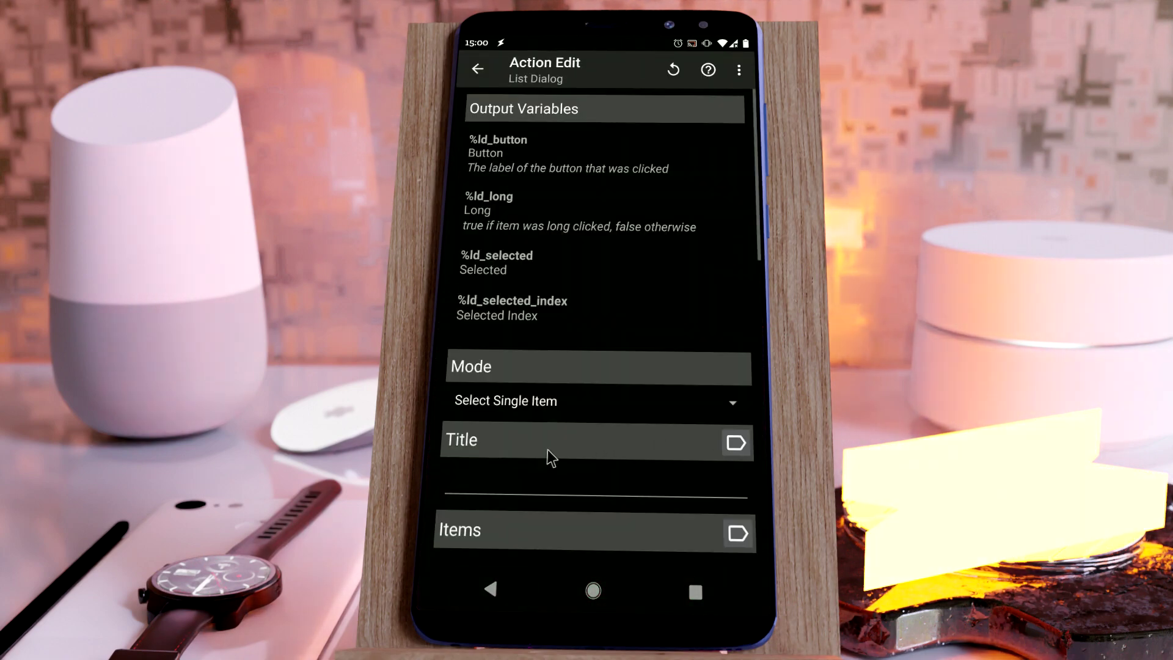
{"action": "left_click", "coordinate": [545, 479]}
{"action": "type", "text": "Use"}
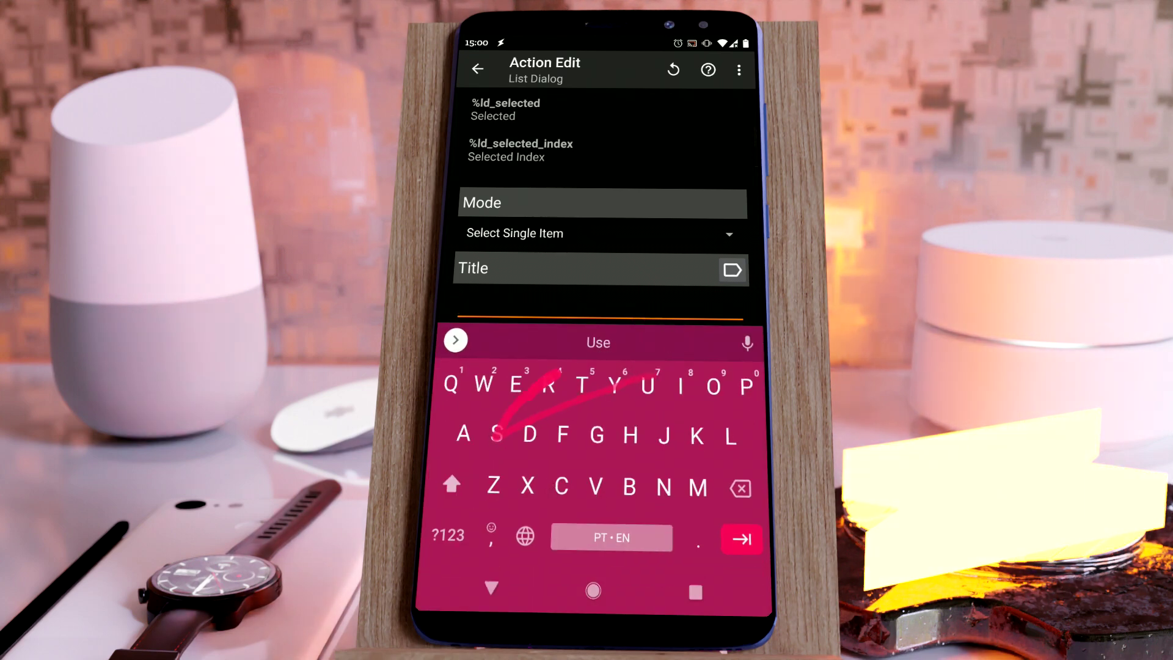
{"action": "type", "text": "rs"}
{"action": "left_click", "coordinate": [491, 588]}
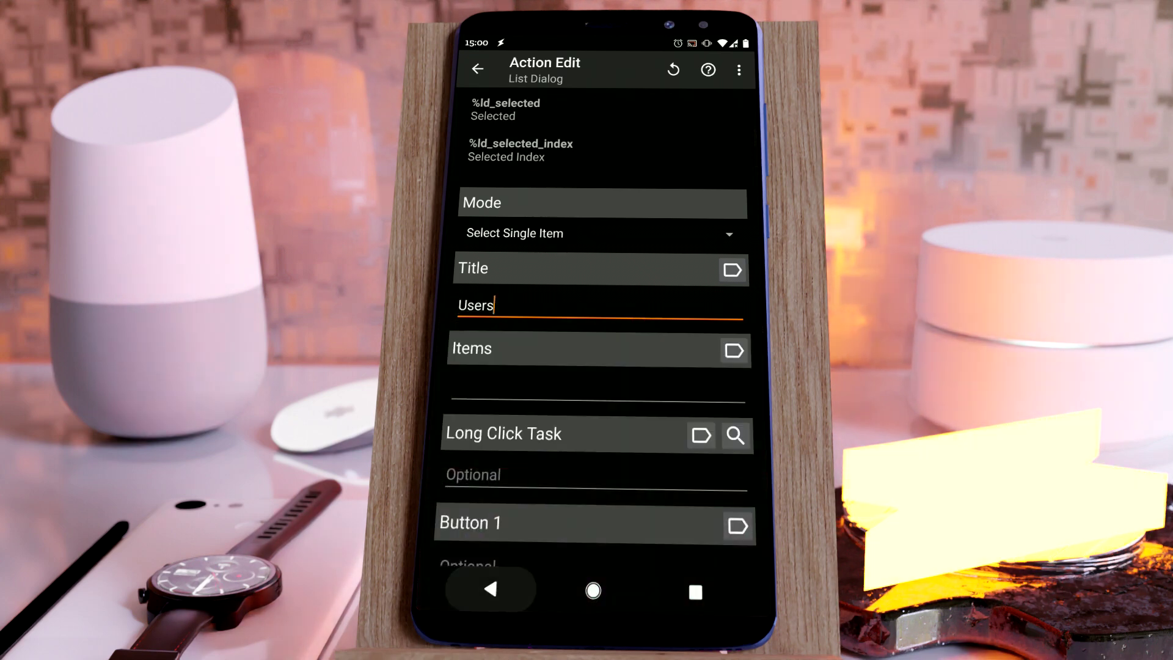
- Fill the dialog's Items with %users and run the task to show the merged users list
{"action": "left_click", "coordinate": [733, 352]}
{"action": "left_click", "coordinate": [512, 192]}
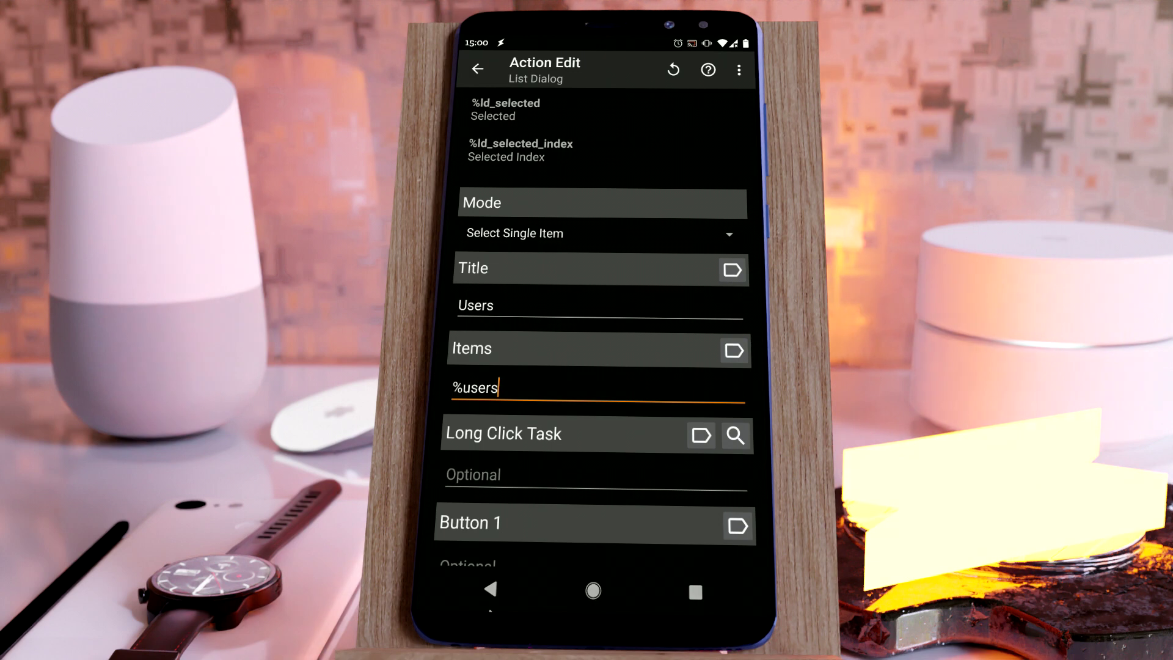
{"action": "left_click", "coordinate": [490, 589]}
{"action": "left_click", "coordinate": [452, 543]}
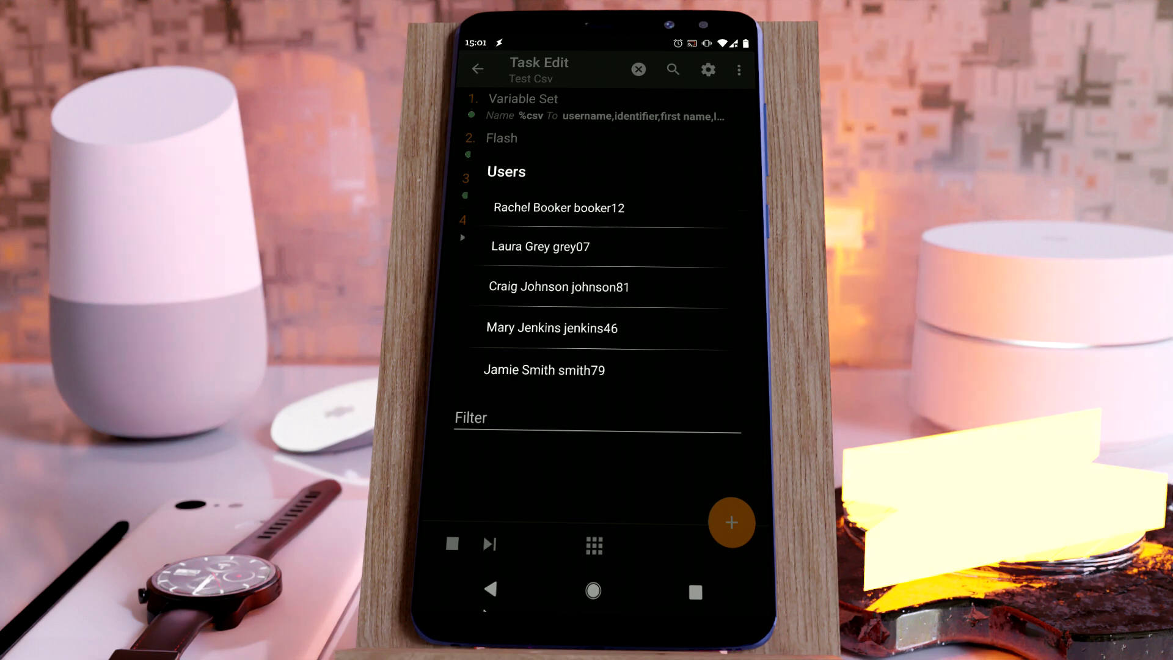
{"action": "left_click", "coordinate": [489, 588]}
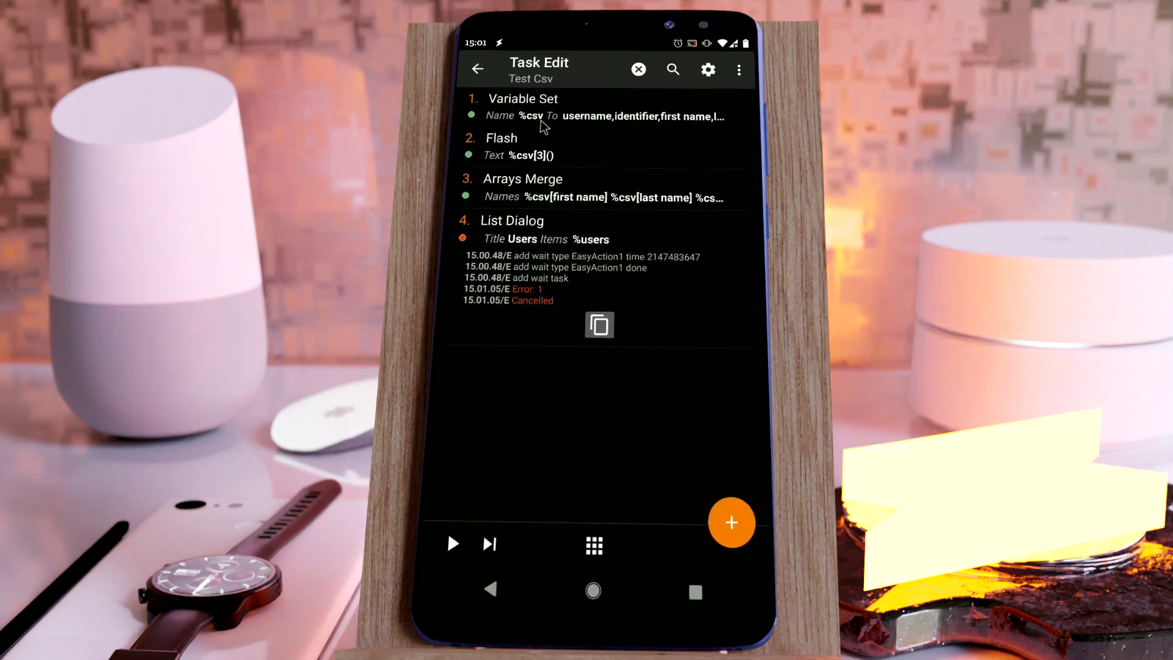